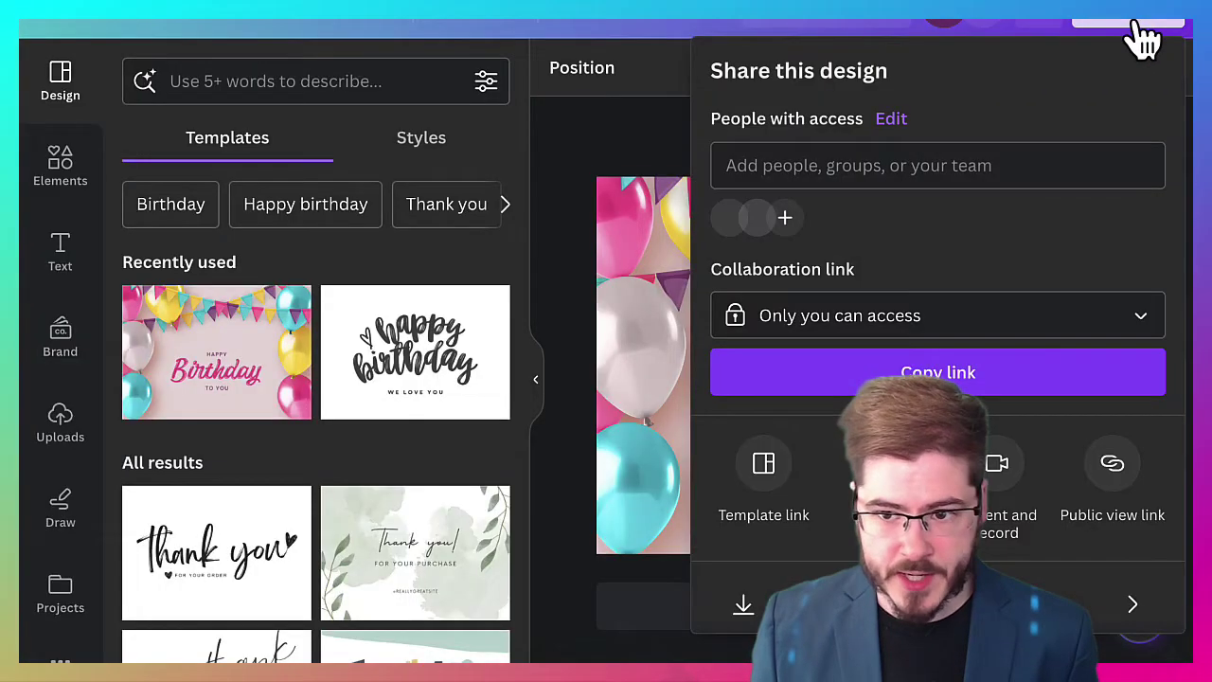
# Download the Pink Festive Greeting Birthday Card design from Canva as a PNG file
pyautogui.scroll(-1, 833, 531)
pyautogui.click(829, 563)
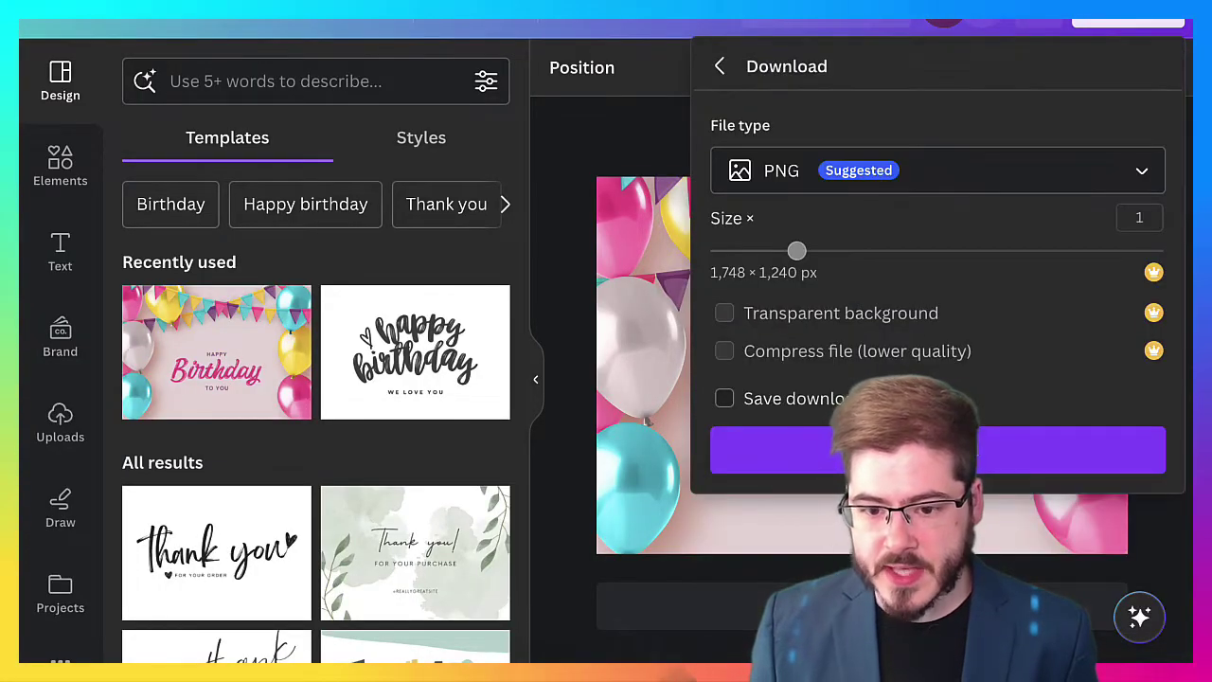
pyautogui.click(899, 451)
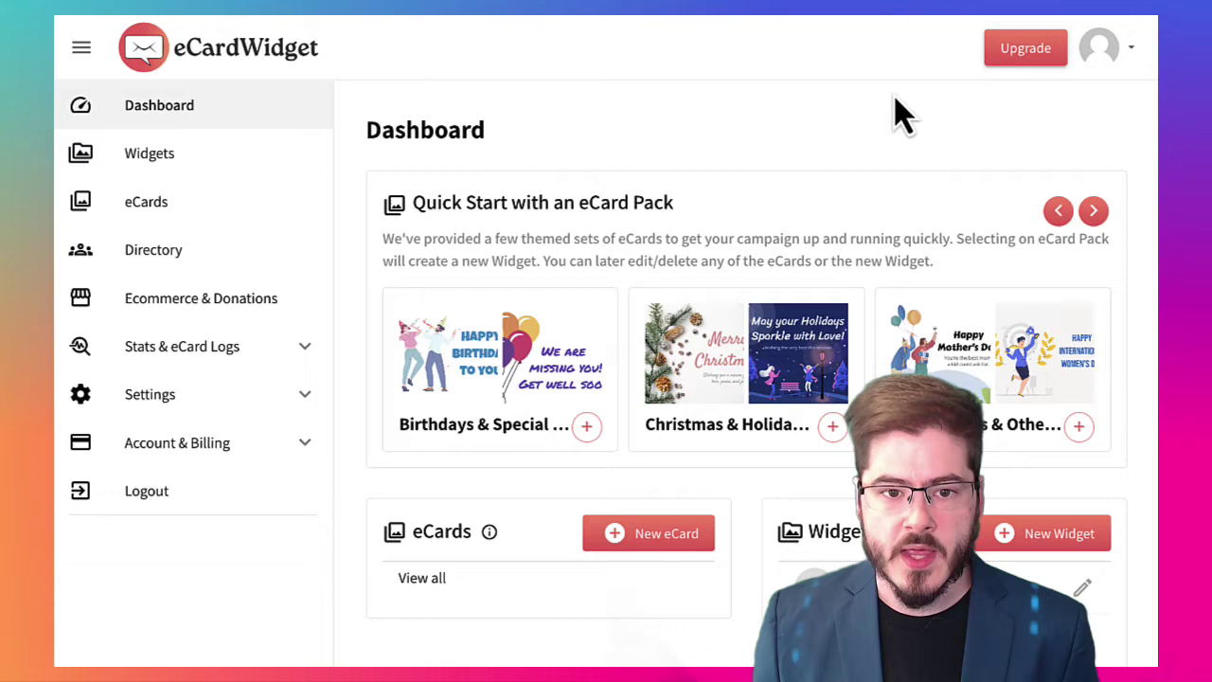
# Create a new eCard and upload the Pink Festive Greeting PNG as its cover image
pyautogui.click(650, 533)
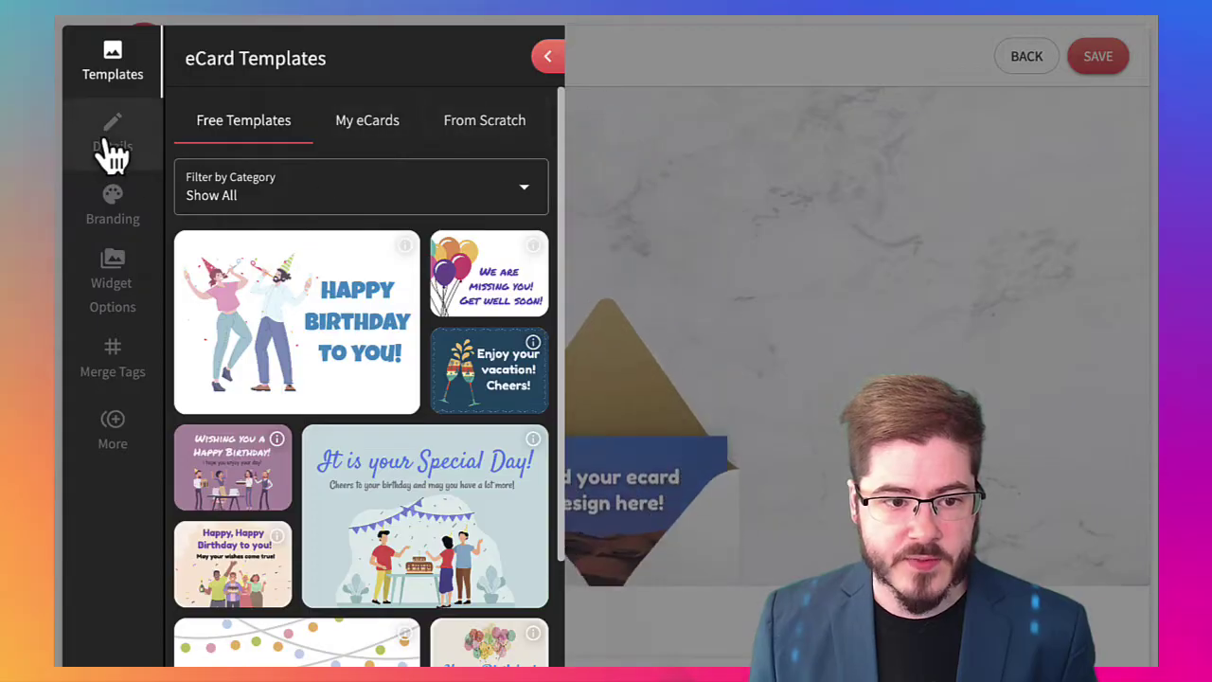
pyautogui.click(110, 146)
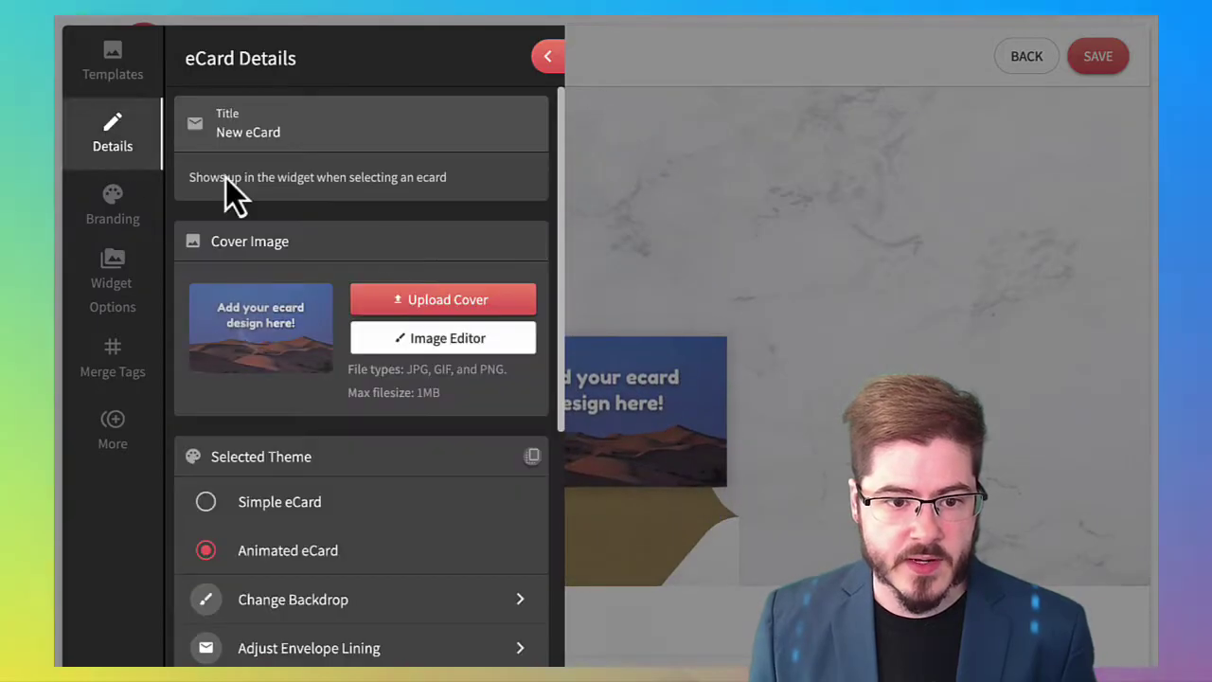
pyautogui.click(445, 301)
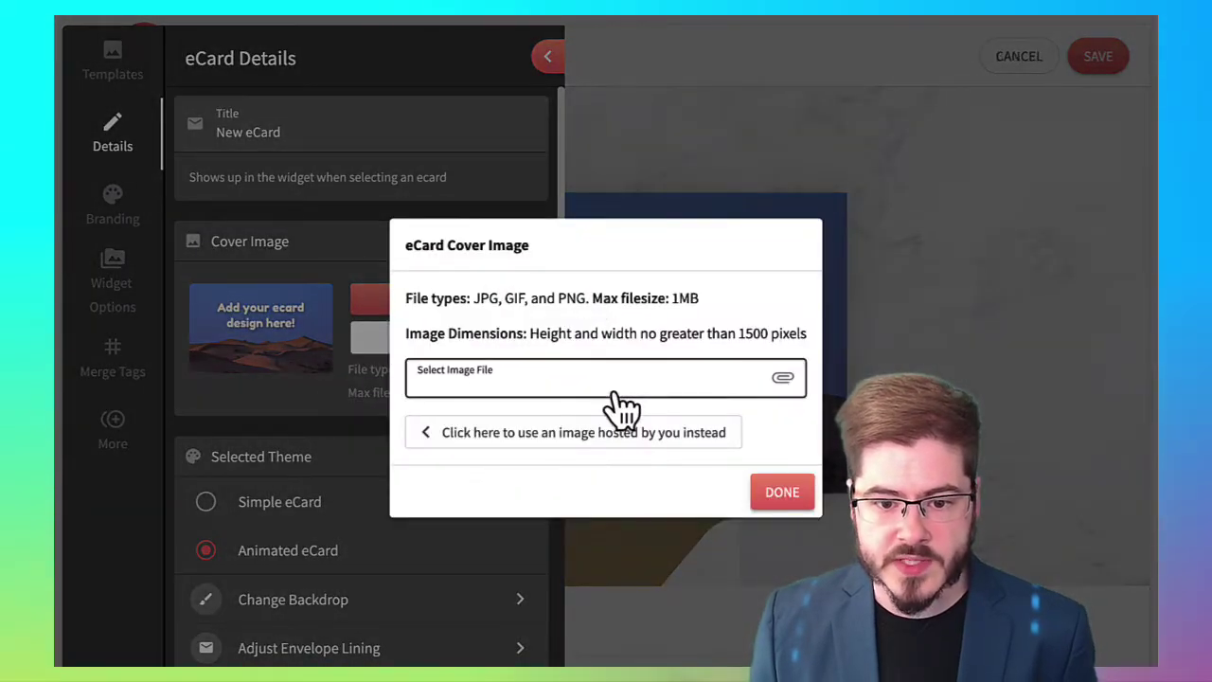
pyautogui.click(613, 391)
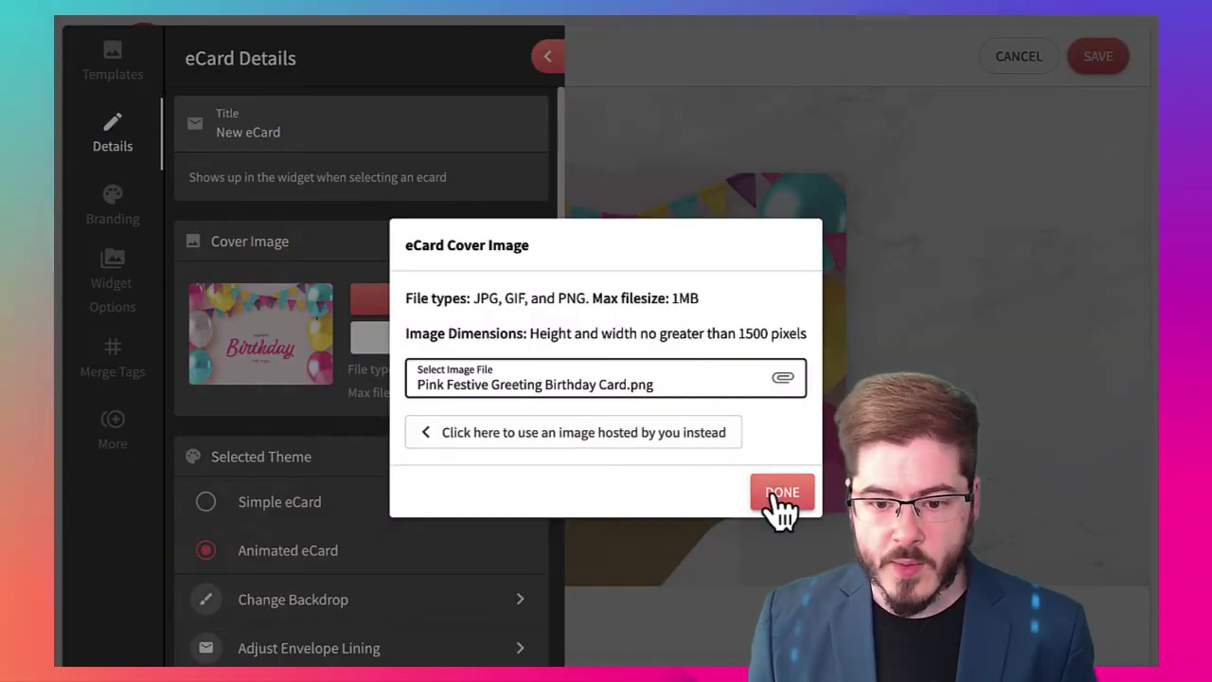
# Preview the card full width, playing and replaying its slide out of the envelope
pyautogui.click(782, 507)
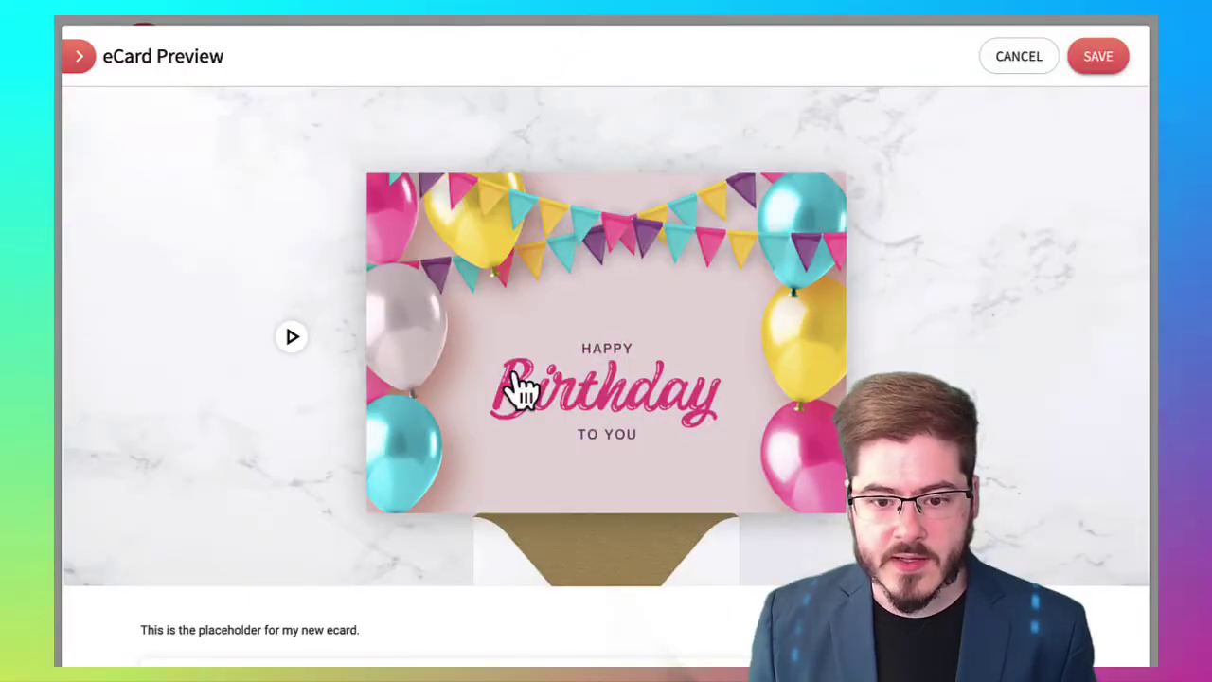
pyautogui.click(634, 464)
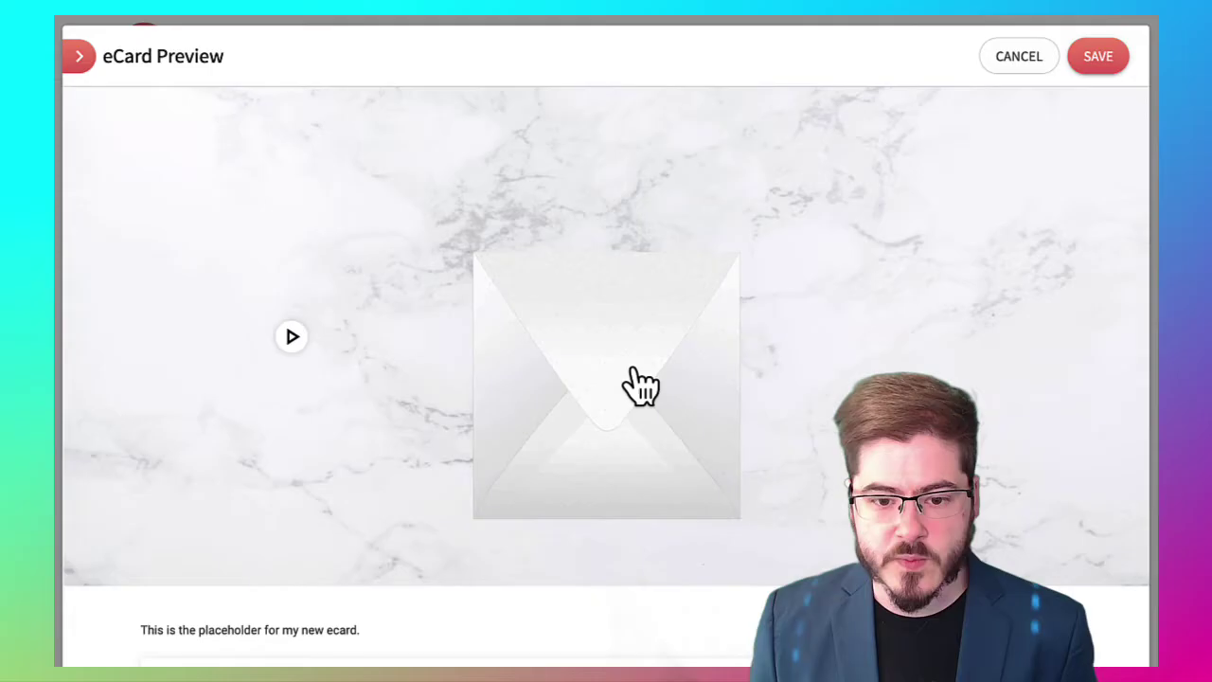
pyautogui.click(639, 383)
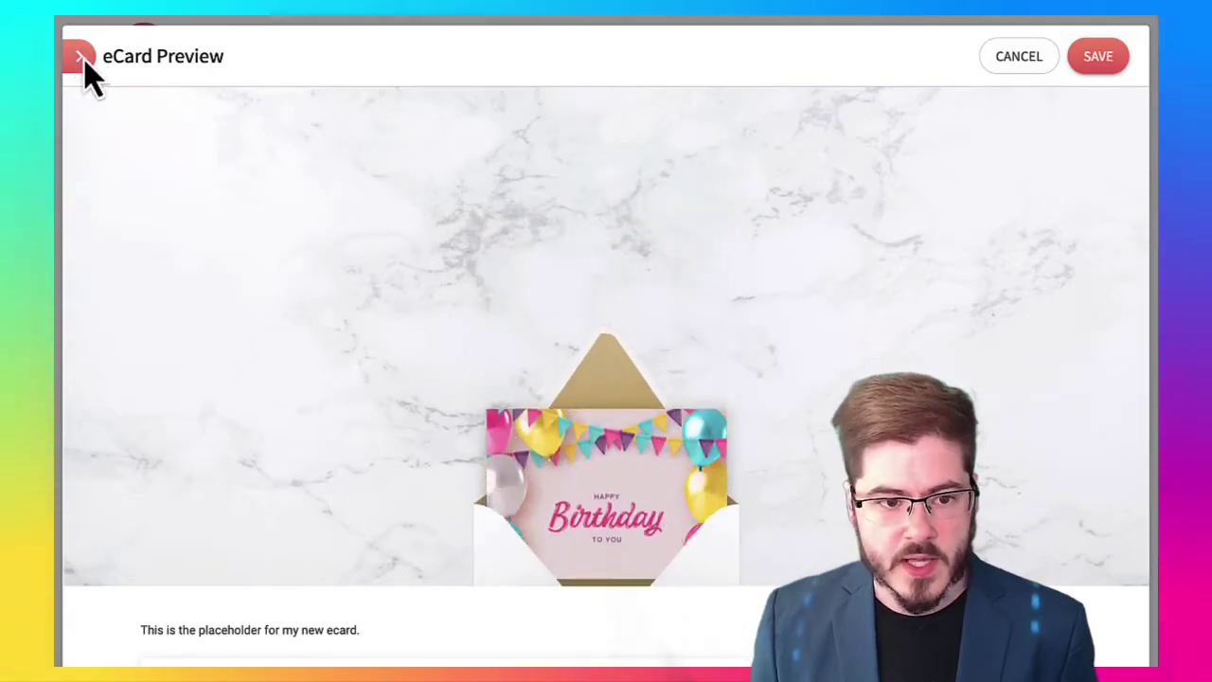
# Set the confetti image found by searching 'Party' as the eCard backdrop
pyautogui.click(79, 56)
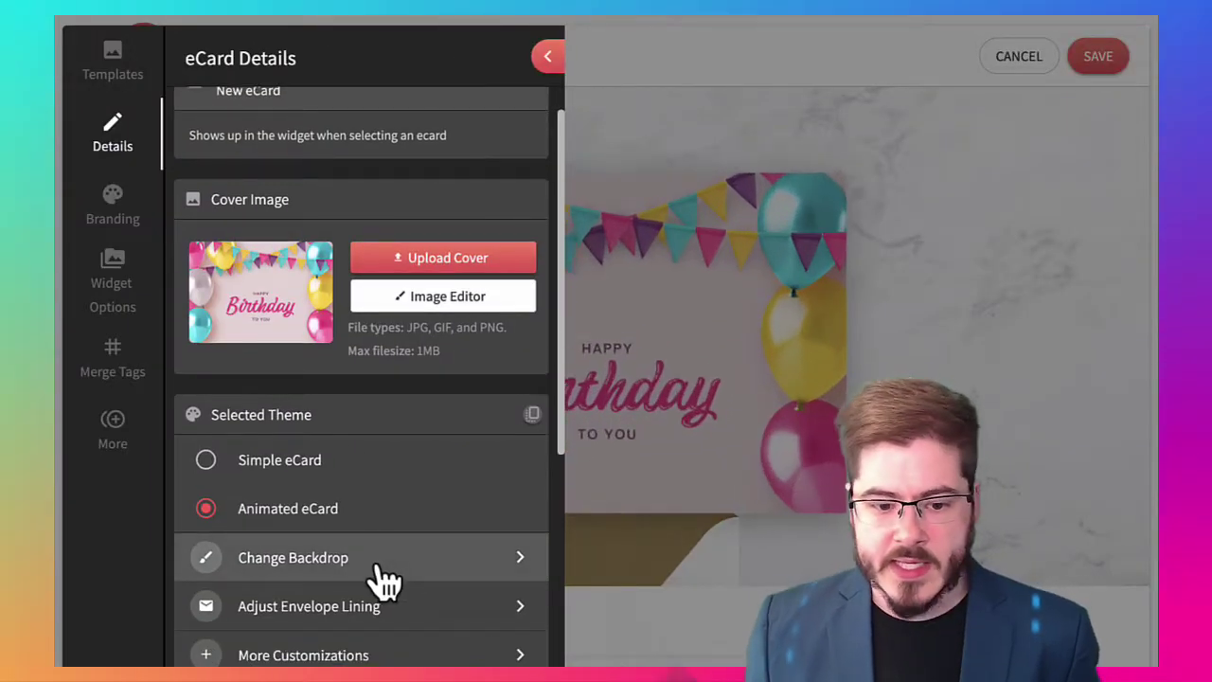
pyautogui.click(375, 581)
pyautogui.write('Party')
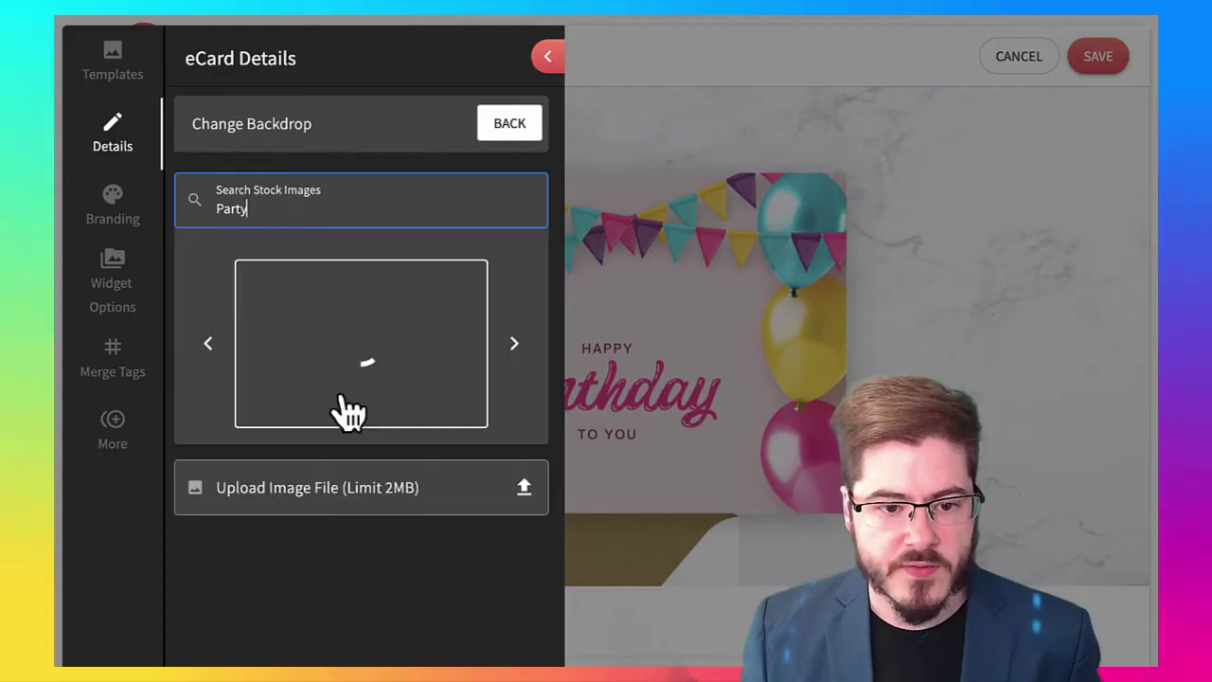
pyautogui.click(351, 408)
pyautogui.click(506, 124)
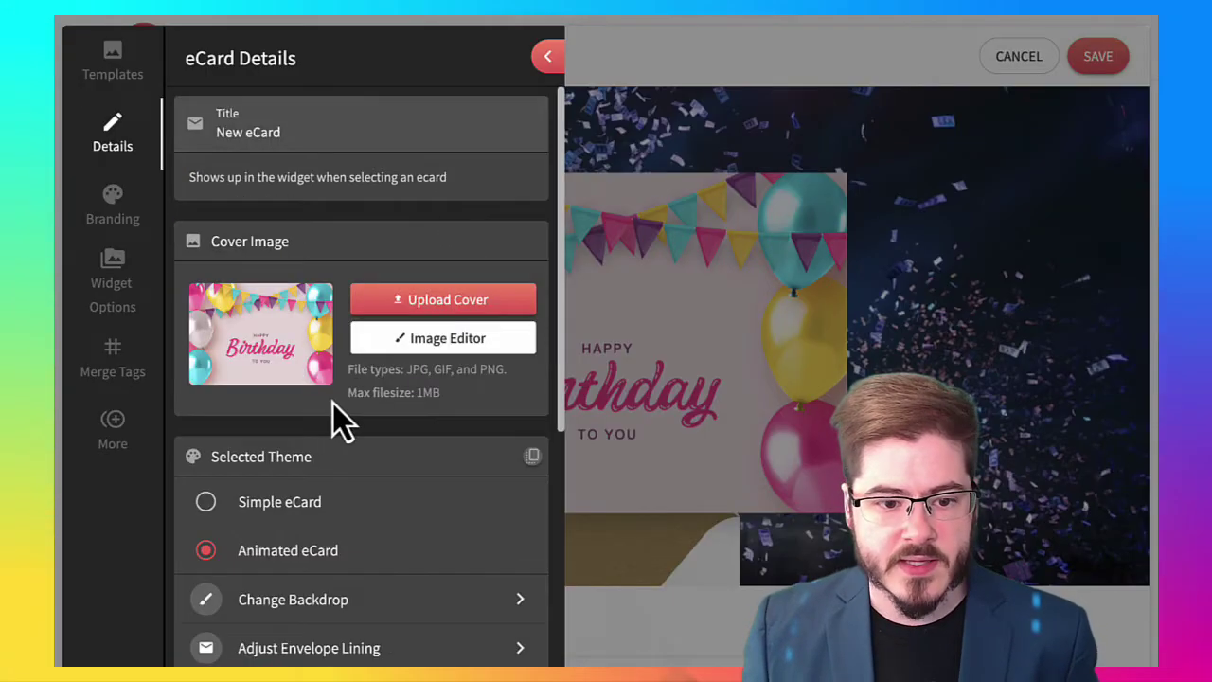
# Shift the envelope lining hue to 222 for a purple lining
pyautogui.scroll(-1, 314, 606)
pyautogui.click(318, 627)
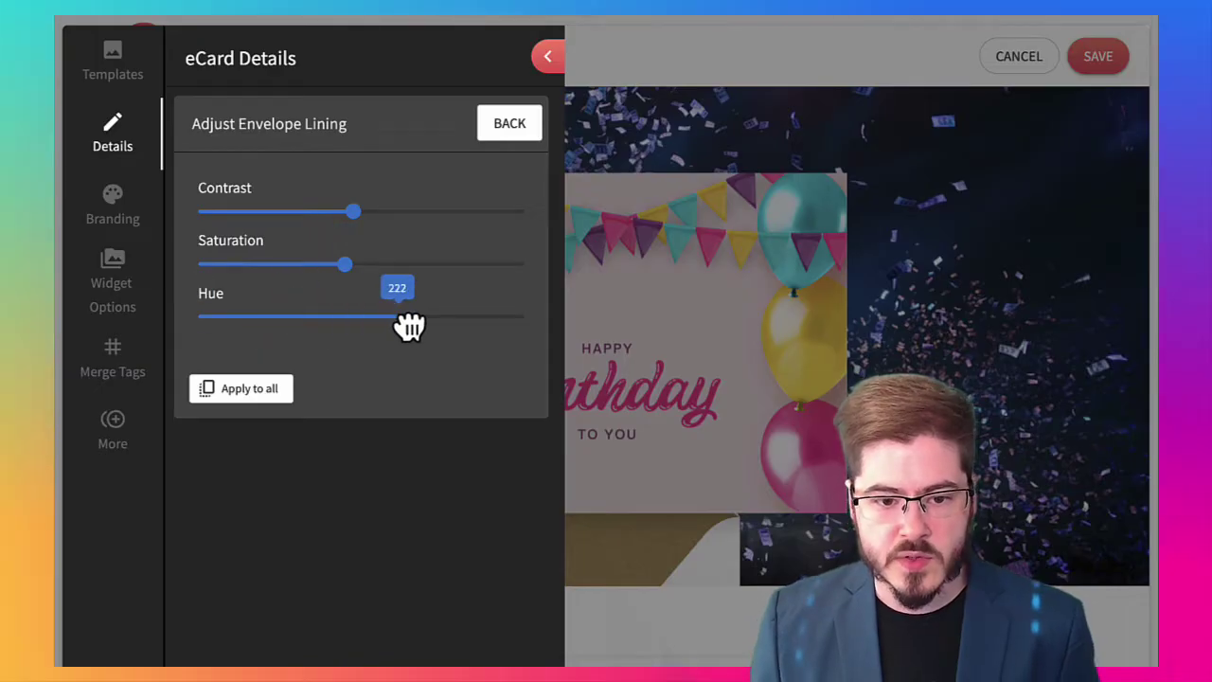
pyautogui.click(509, 124)
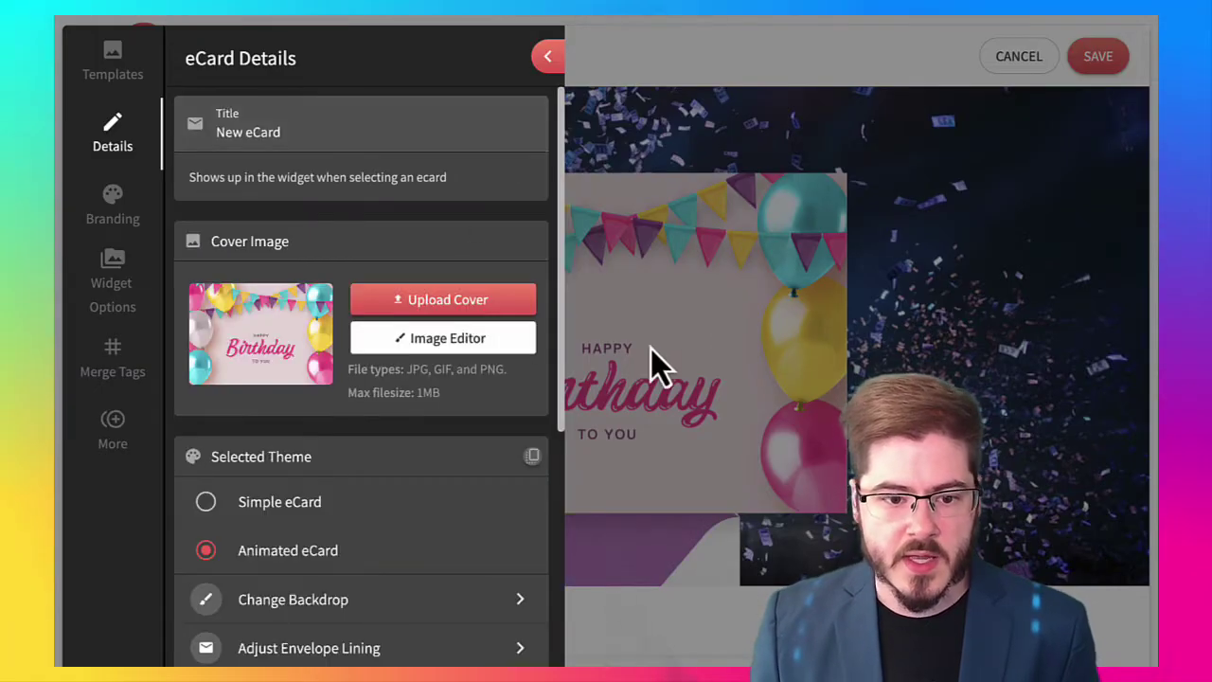
# Switch on Confetti on Open in More Customizations
pyautogui.scroll(-2, 488, 539)
pyautogui.click(358, 593)
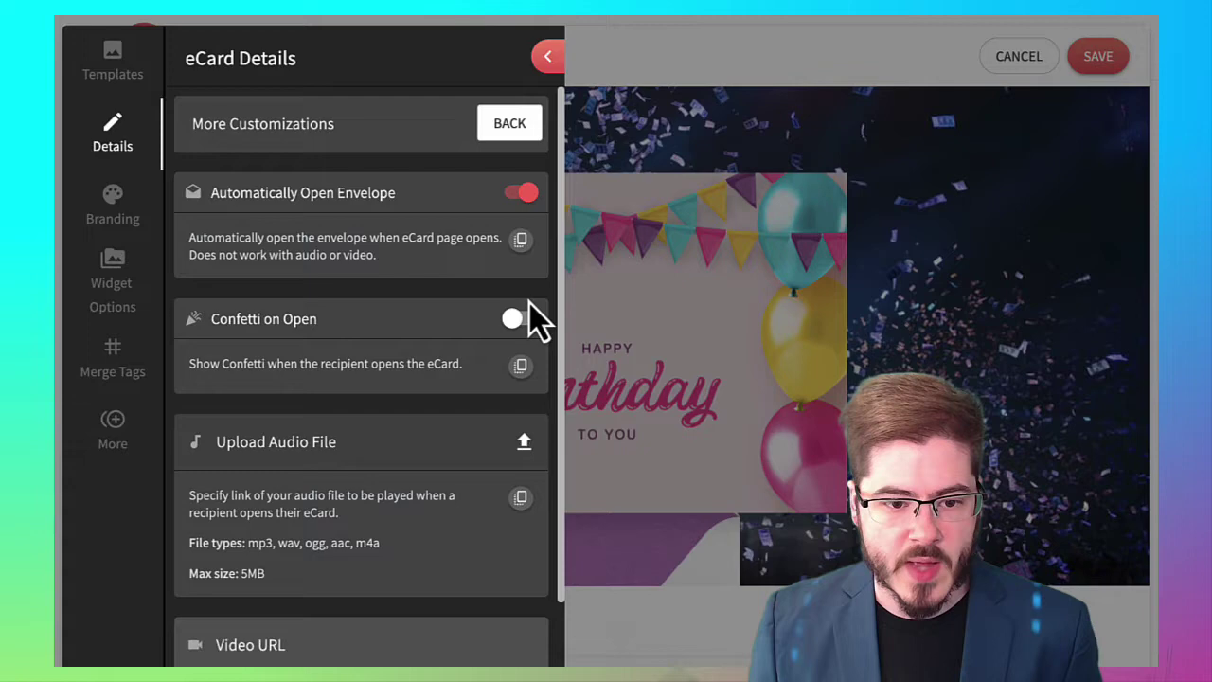
pyautogui.scroll(-1, 445, 359)
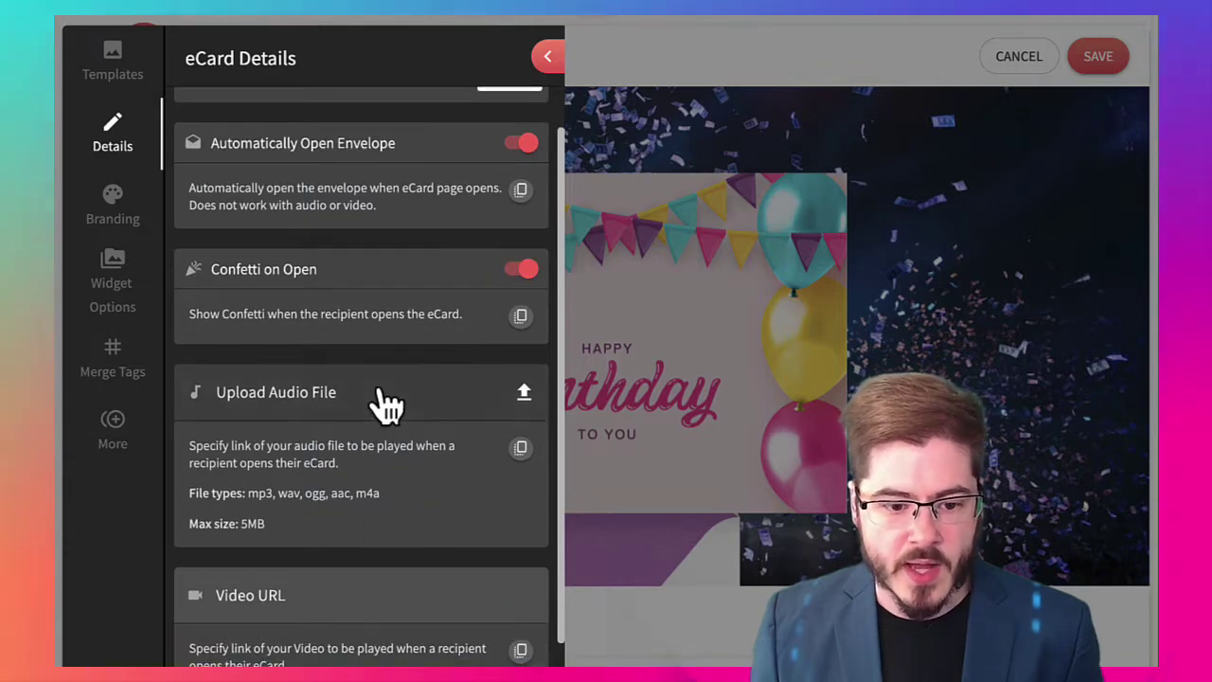
pyautogui.scroll(1, 397, 568)
pyautogui.click(526, 121)
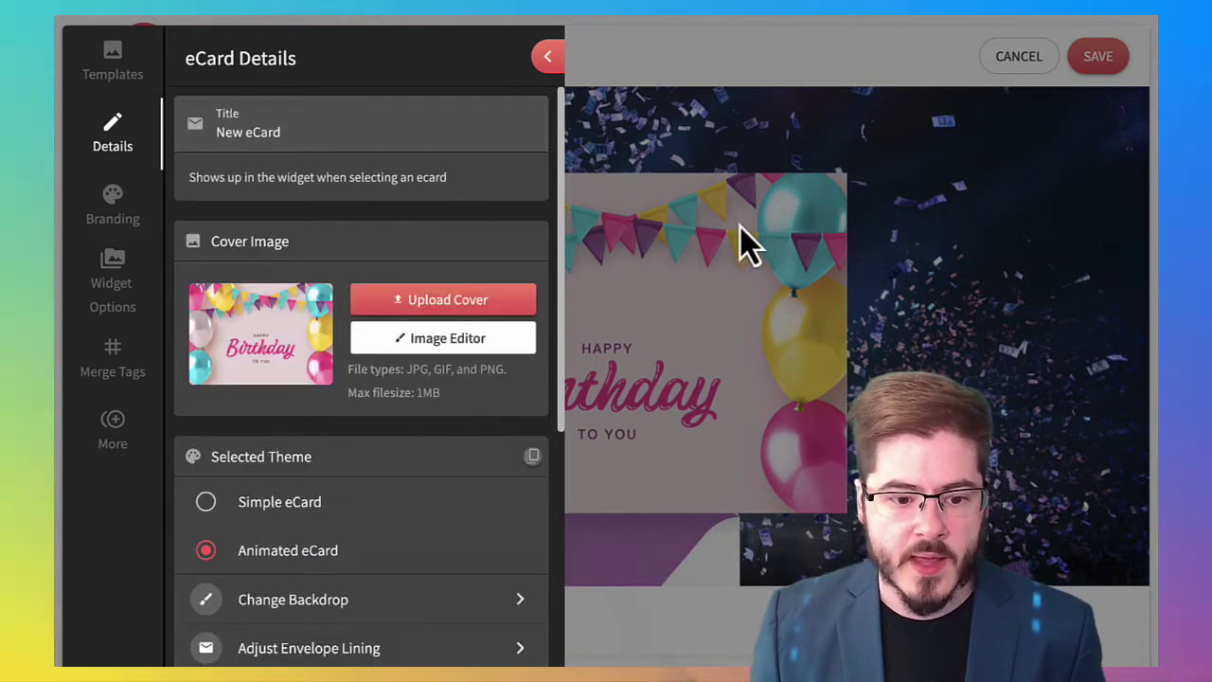
pyautogui.scroll(-3, 374, 587)
pyautogui.scroll(-3, 455, 558)
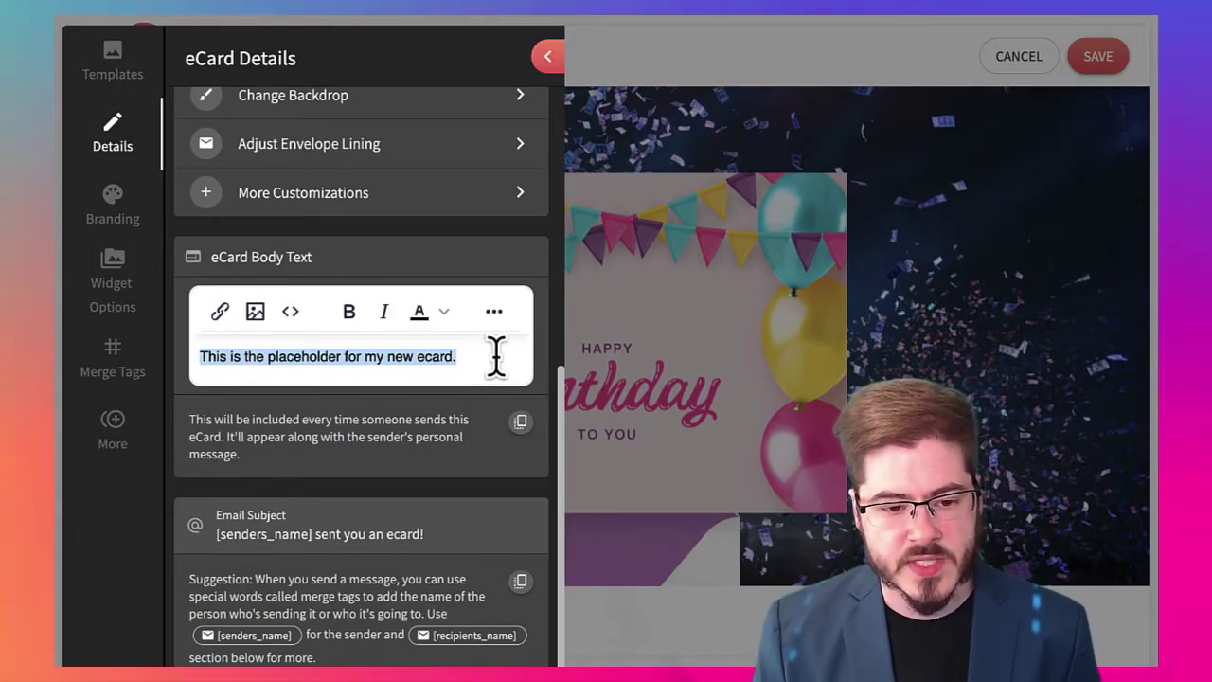
# Enter 'appy Birthday!', review the Branding settings, then select the 'New eCard' title in Details
pyautogui.write('appy Bir')
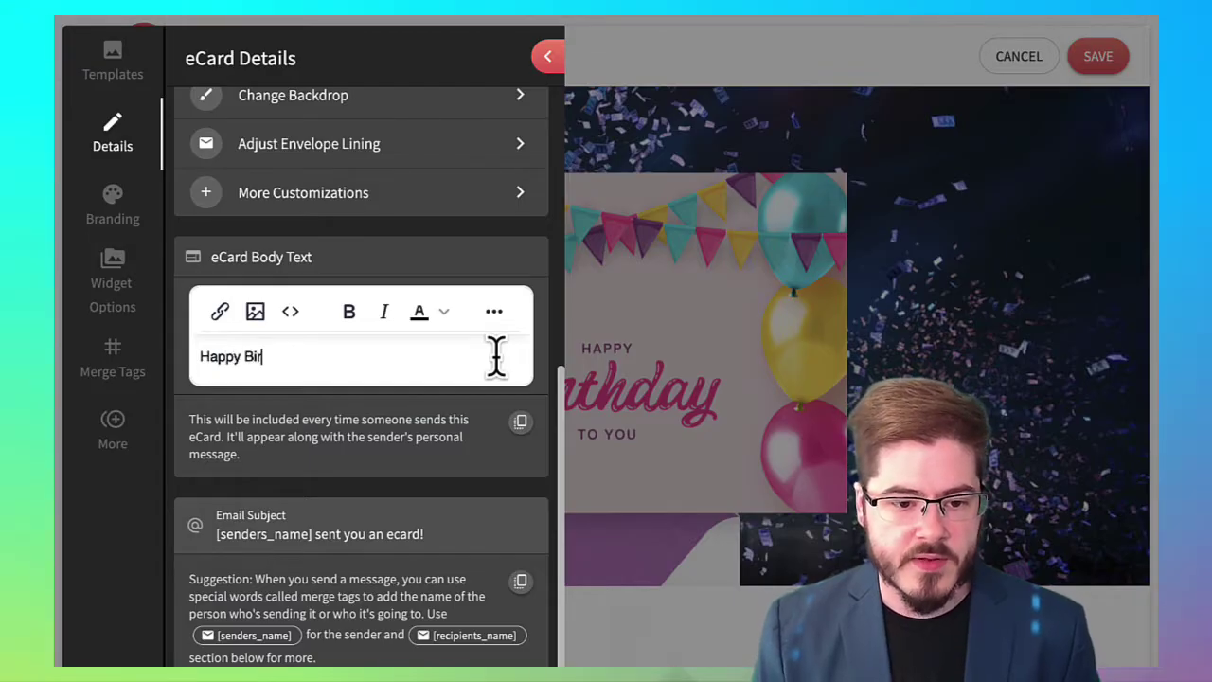
pyautogui.write('thday!')
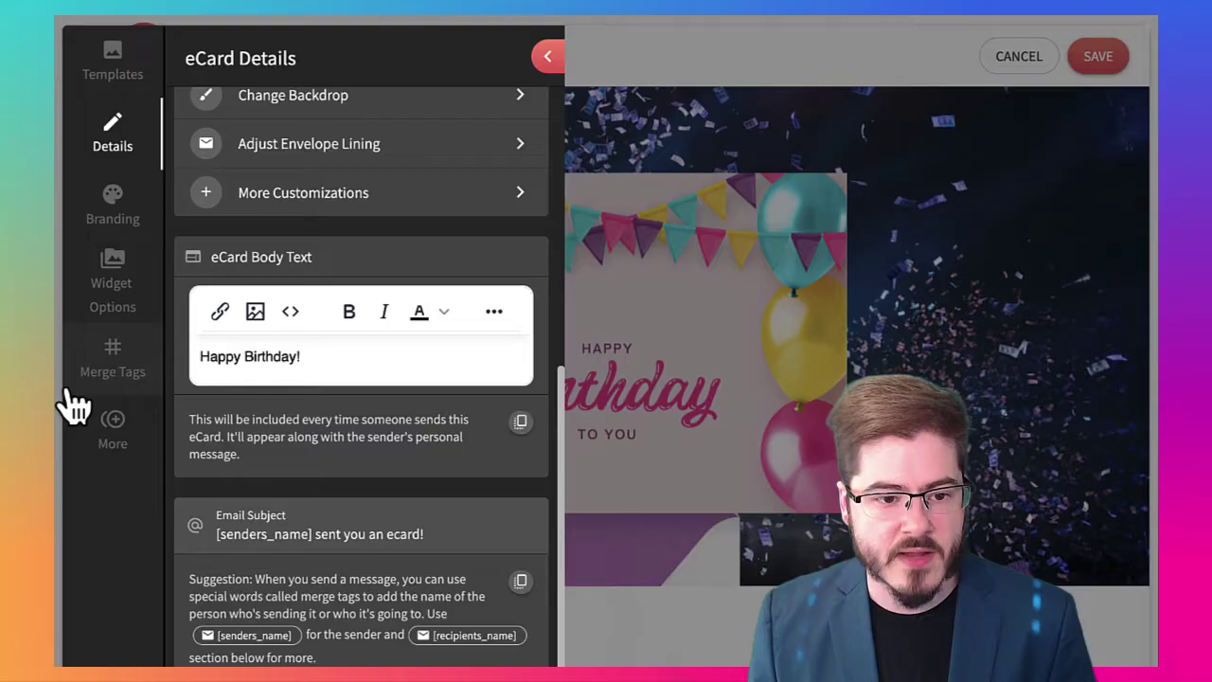
pyautogui.click(116, 213)
pyautogui.scroll(1, 356, 237)
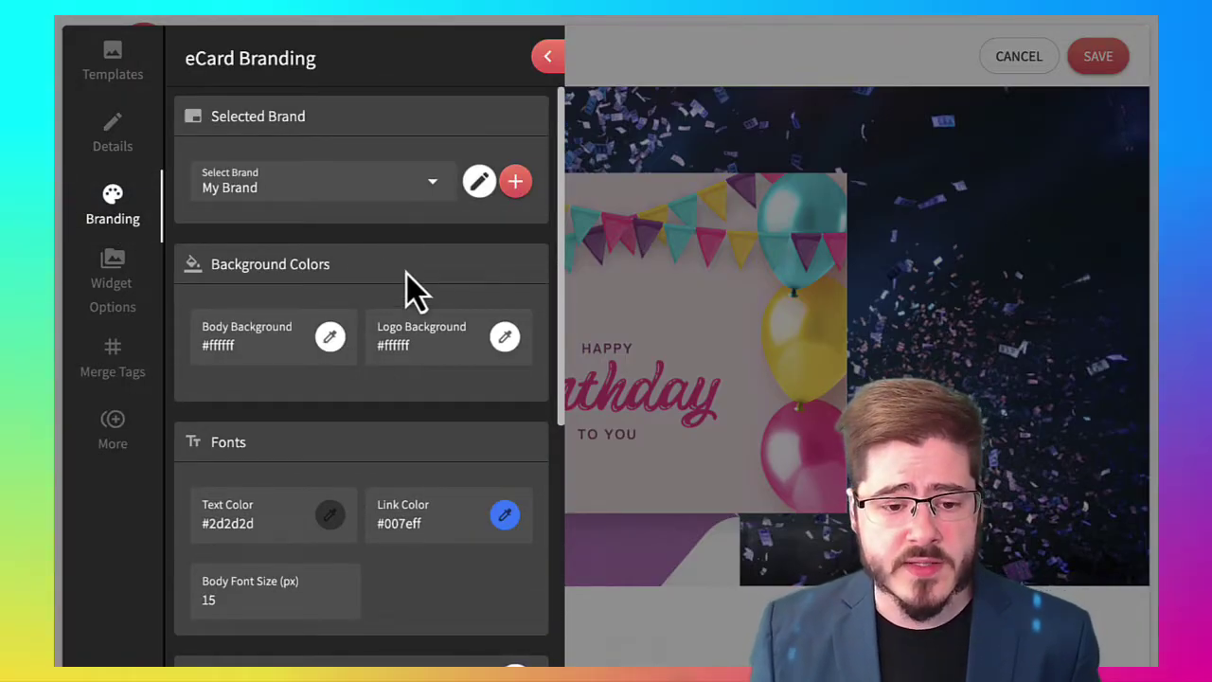
pyautogui.scroll(-3, 408, 454)
pyautogui.scroll(3, 400, 468)
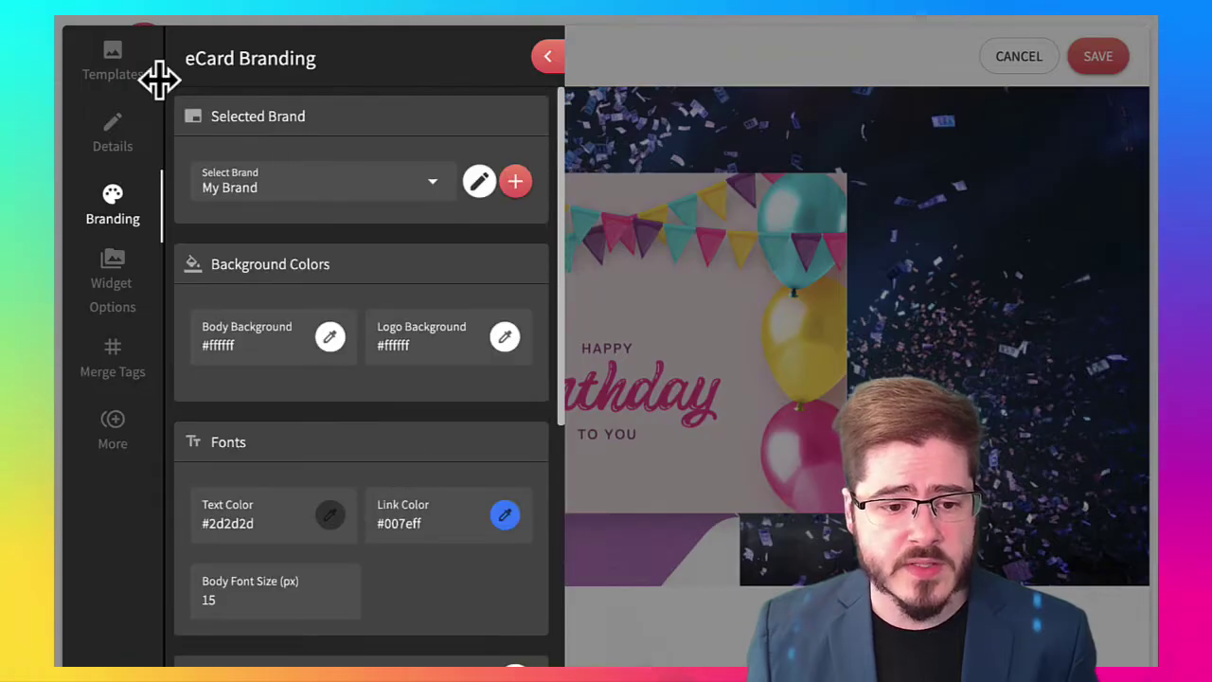
pyautogui.click(104, 138)
pyautogui.tripleClick(367, 126)
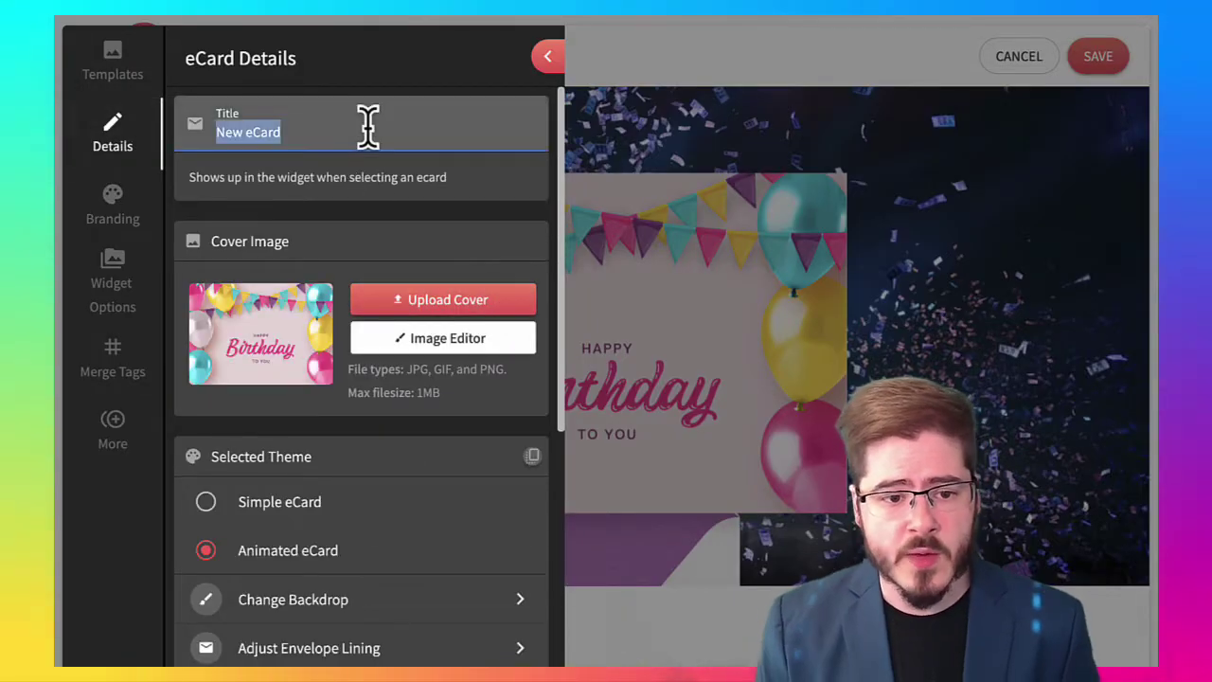
# Title the eCard 'Birthday Card' and collapse the settings panel to the full preview
pyautogui.write('Birthday Card')
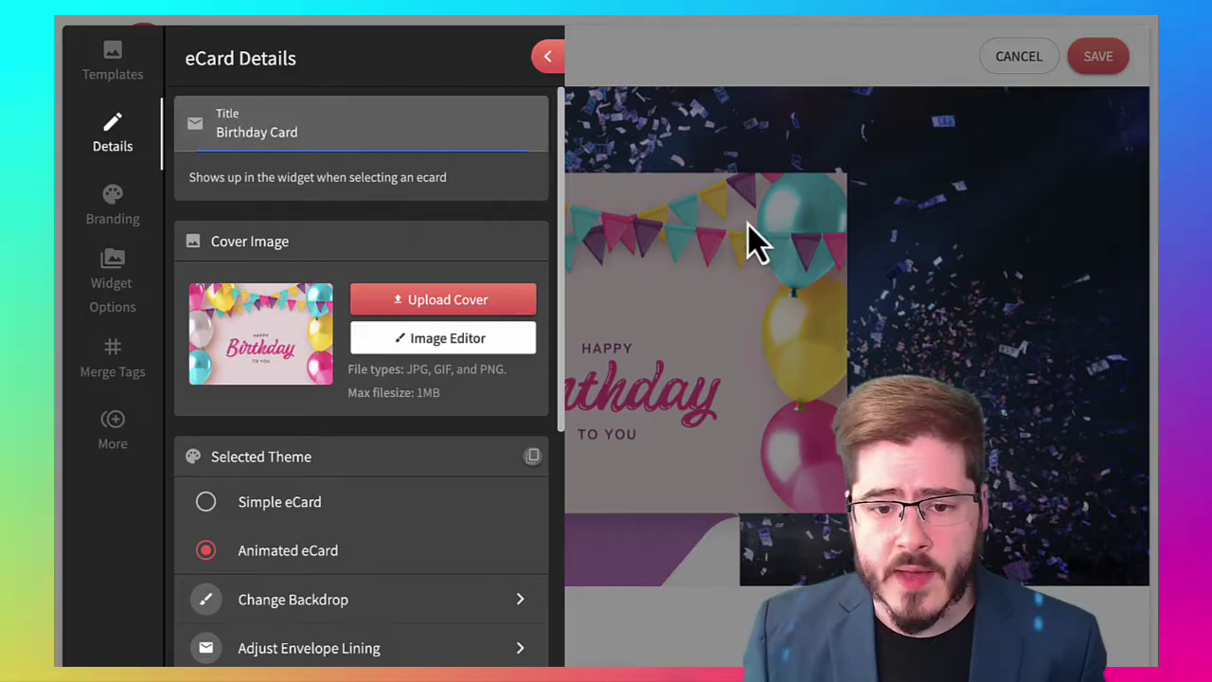
pyautogui.click(748, 224)
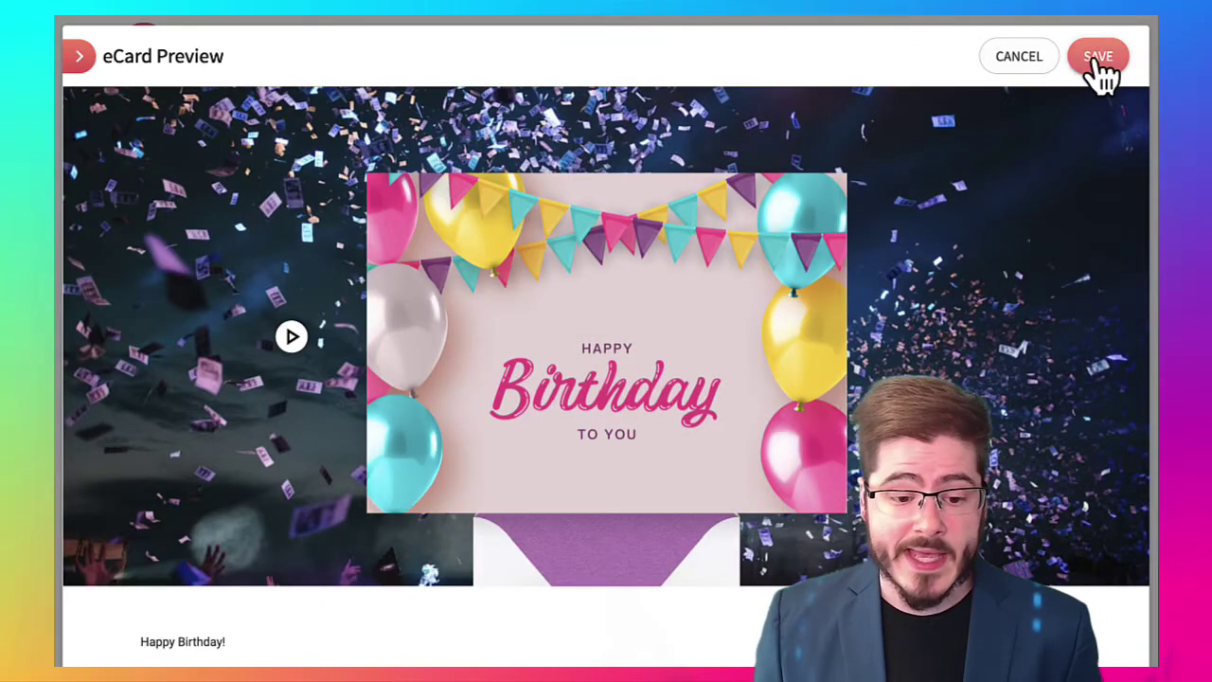
pyautogui.scroll(-2, 937, 312)
pyautogui.scroll(2, 692, 306)
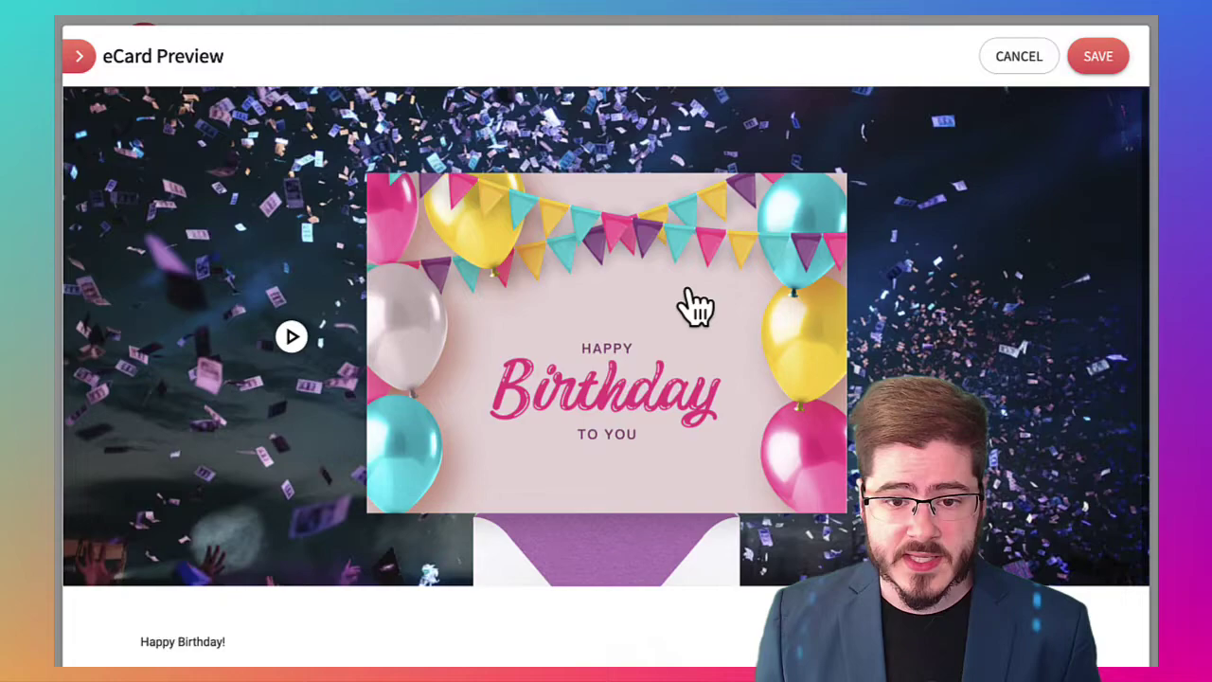
# Play the envelope opening animation and save the finished Birthday Card eCard
pyautogui.click(606, 471)
pyautogui.scroll(-2, 868, 351)
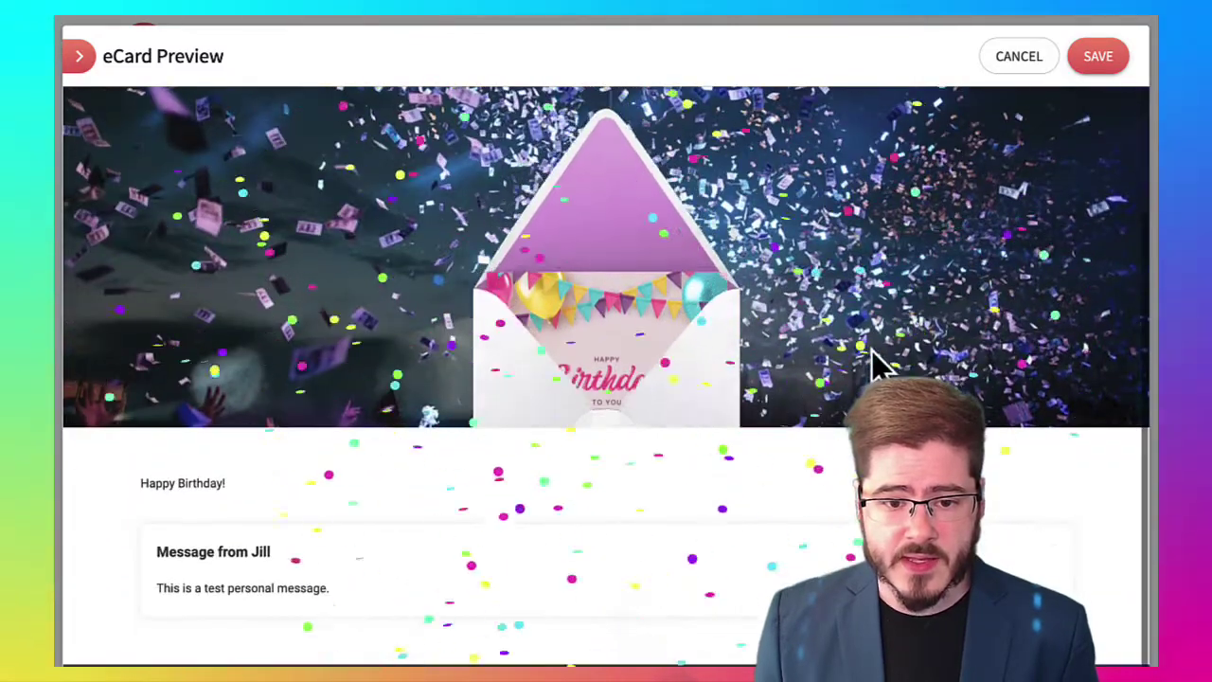
pyautogui.scroll(2, 717, 501)
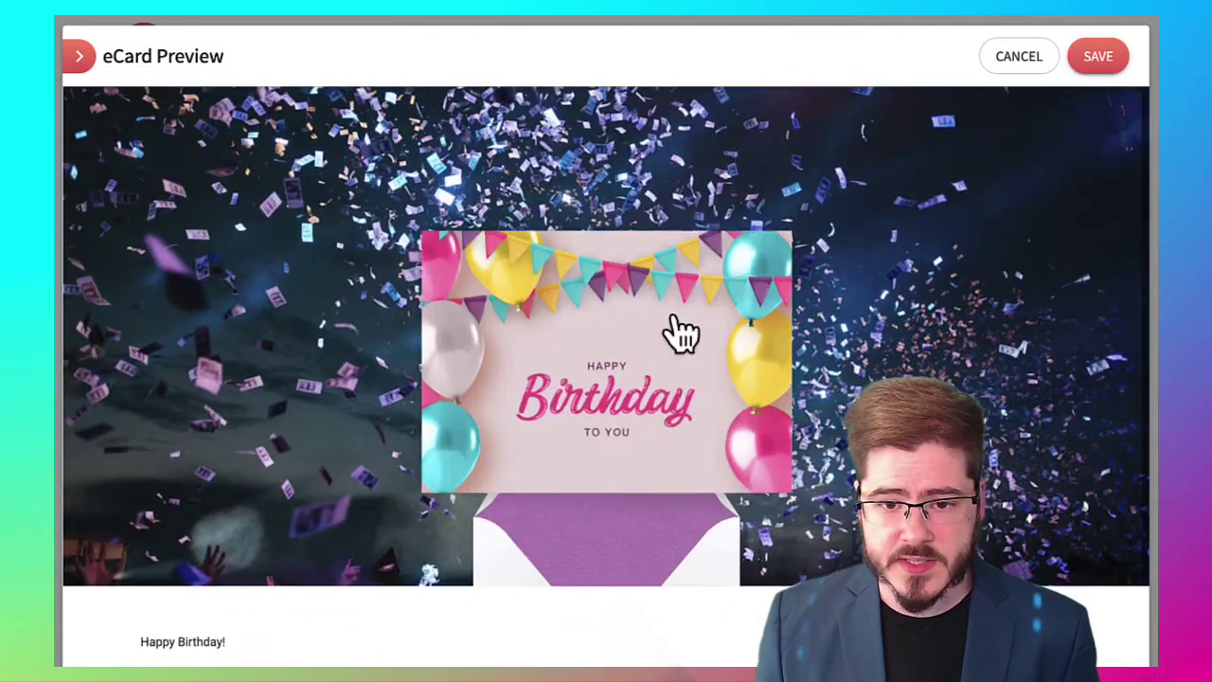
pyautogui.click(1098, 59)
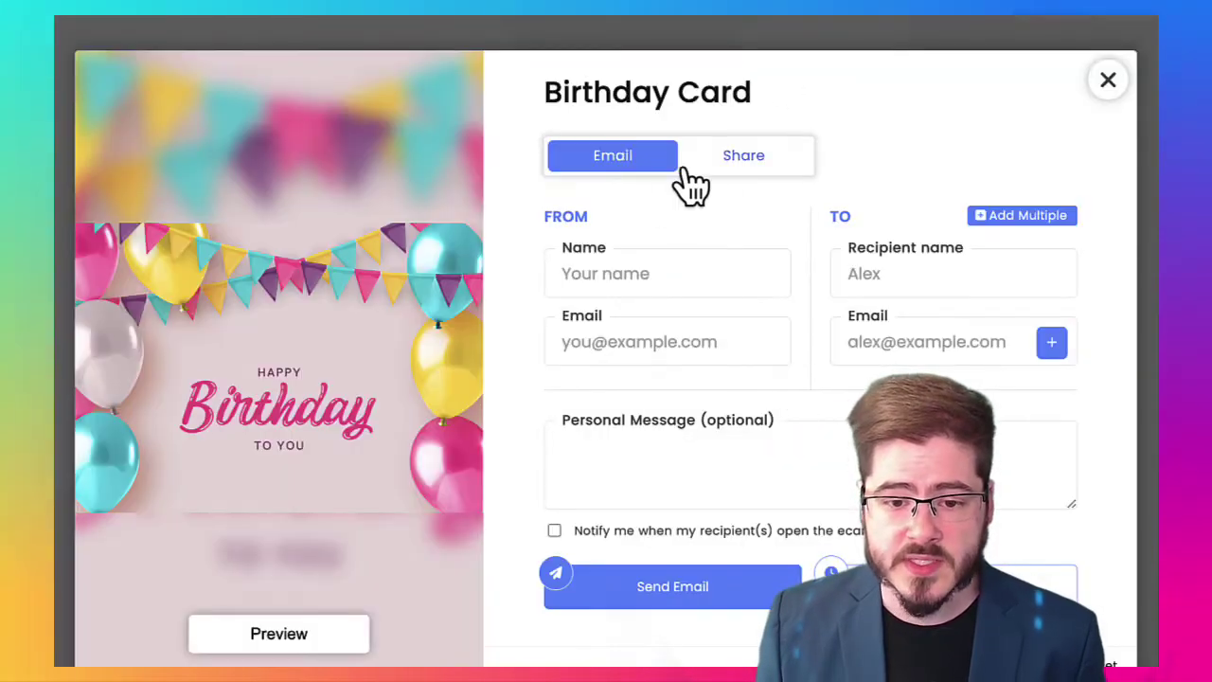
# Enter the sender's name and e-mail, add one recipient, and write the message 'Happy Birthday!'
pyautogui.click(628, 273)
pyautogui.write('Tim')
pyautogui.press('Tab')
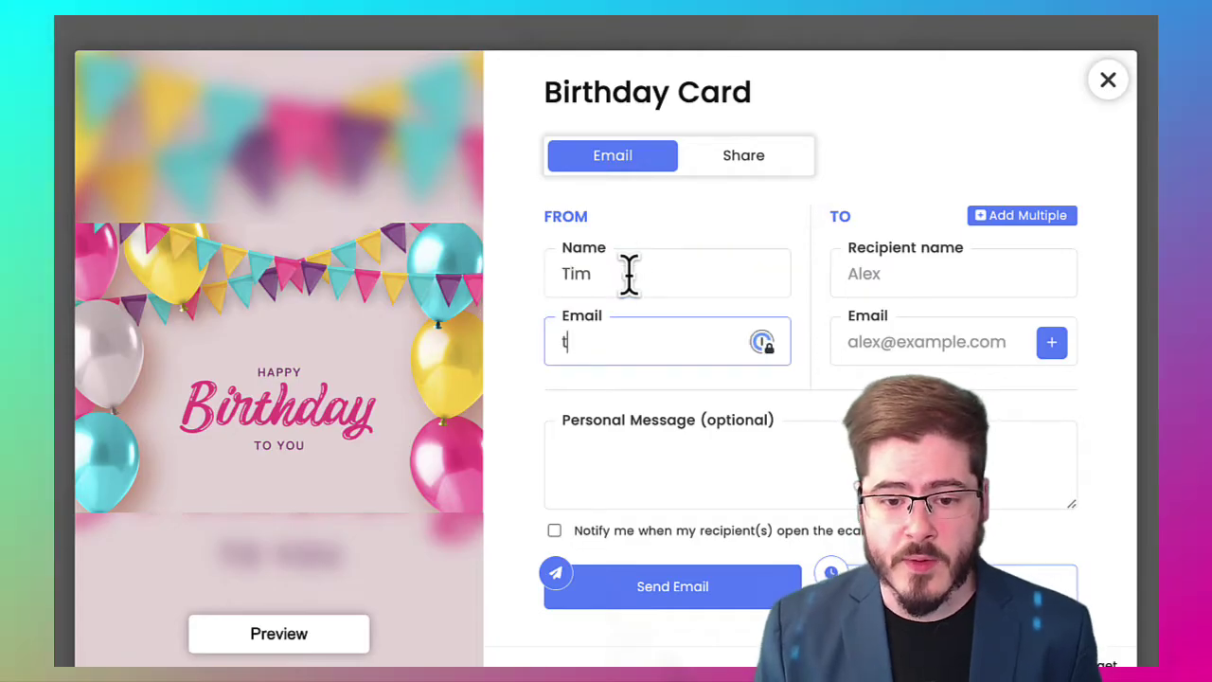
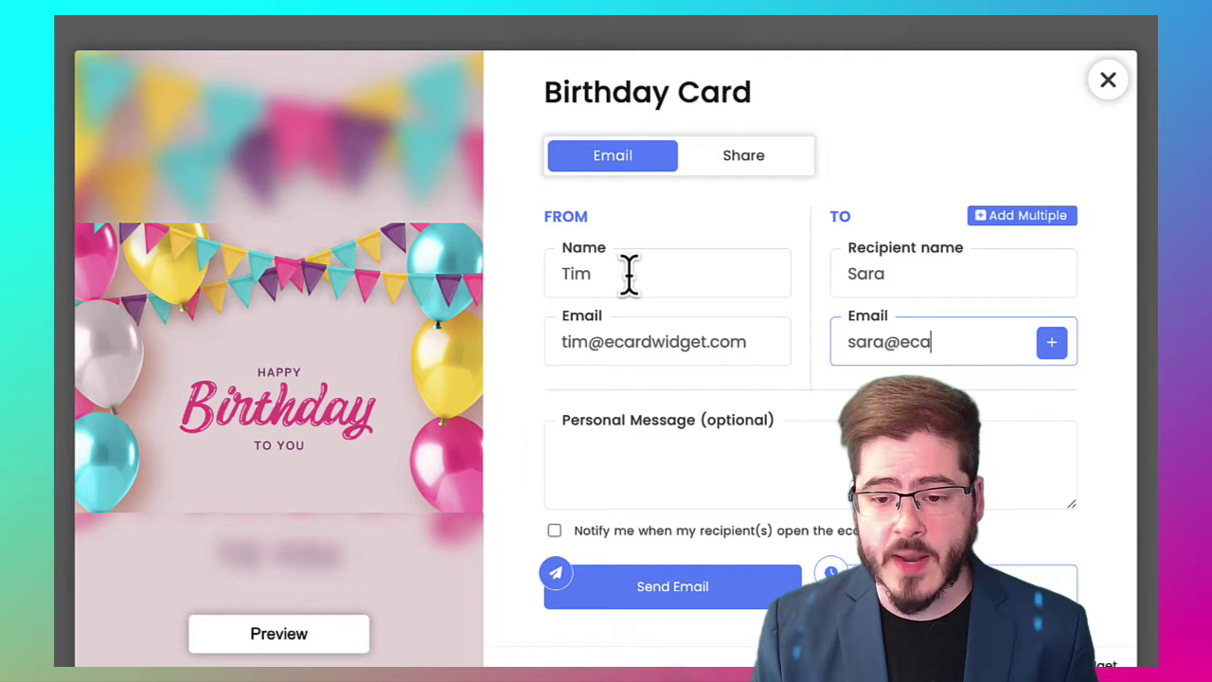
pyautogui.press('Return')
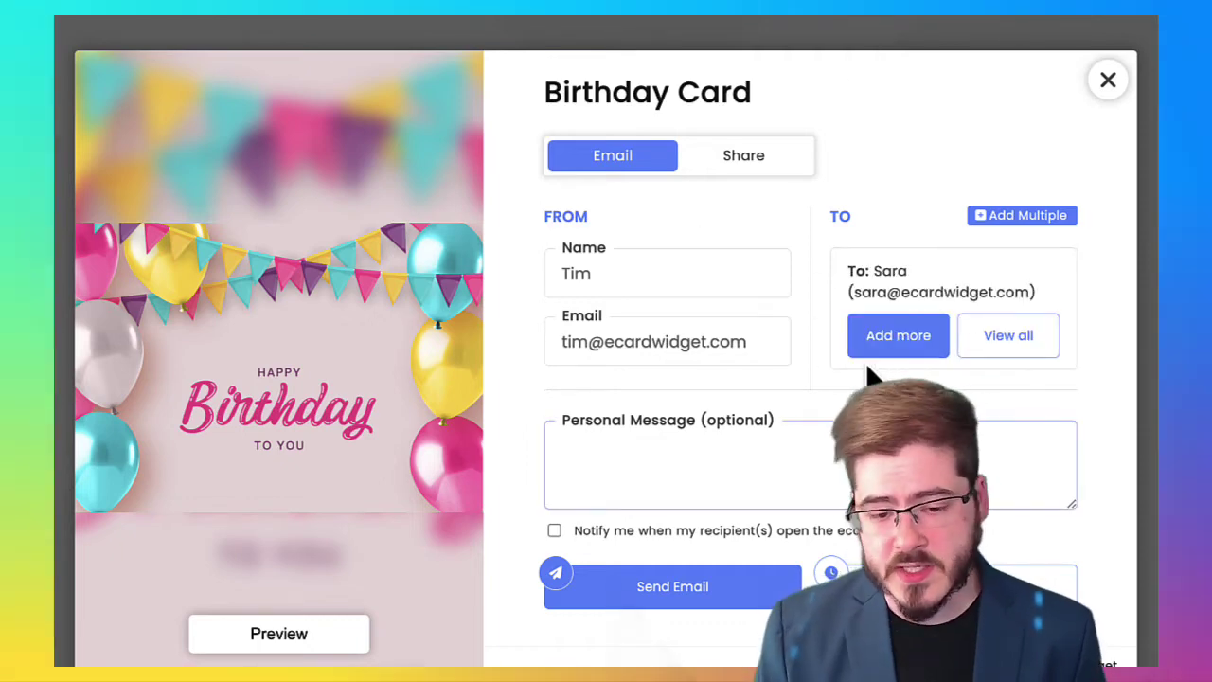
pyautogui.write('Happy')
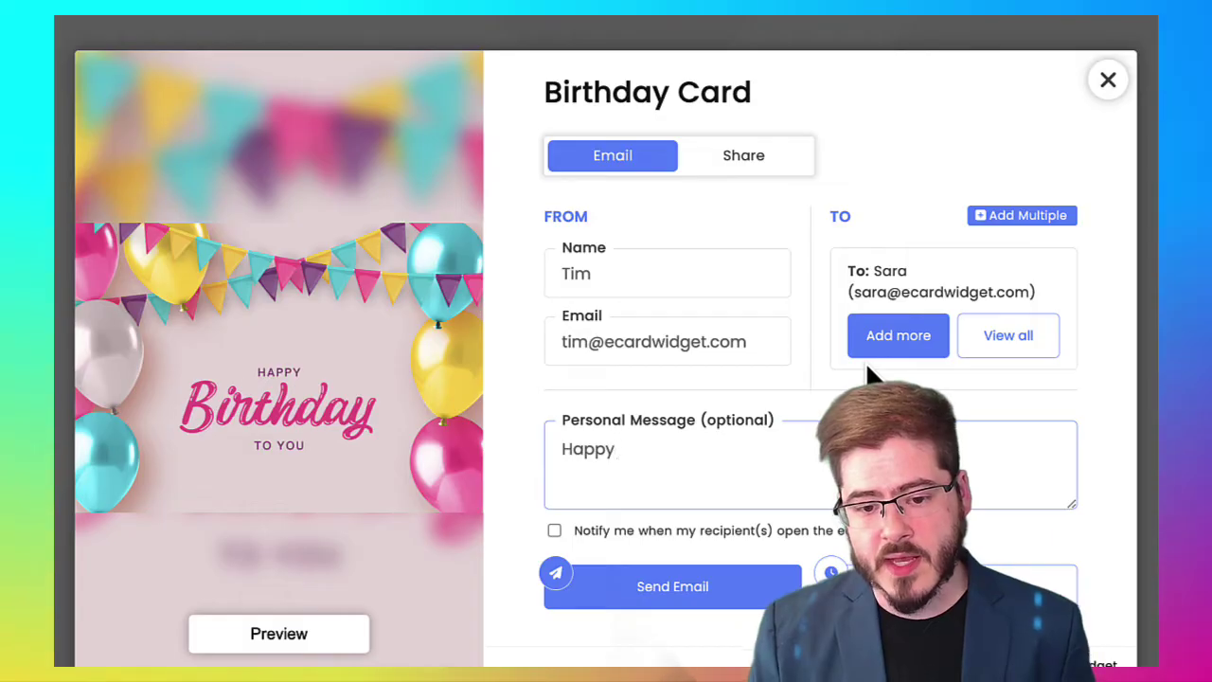
pyautogui.write(' Birthday!')
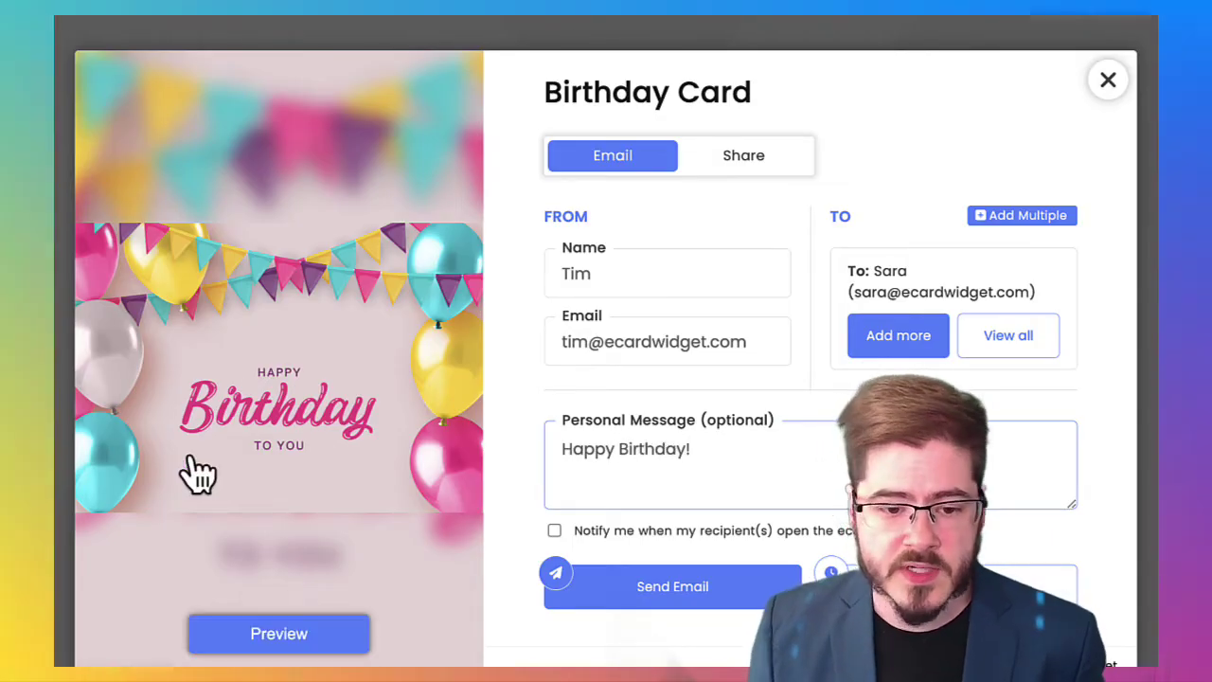
# Preview the eCard as the recipient sees it, then enable notification when recipients open it
pyautogui.click(195, 460)
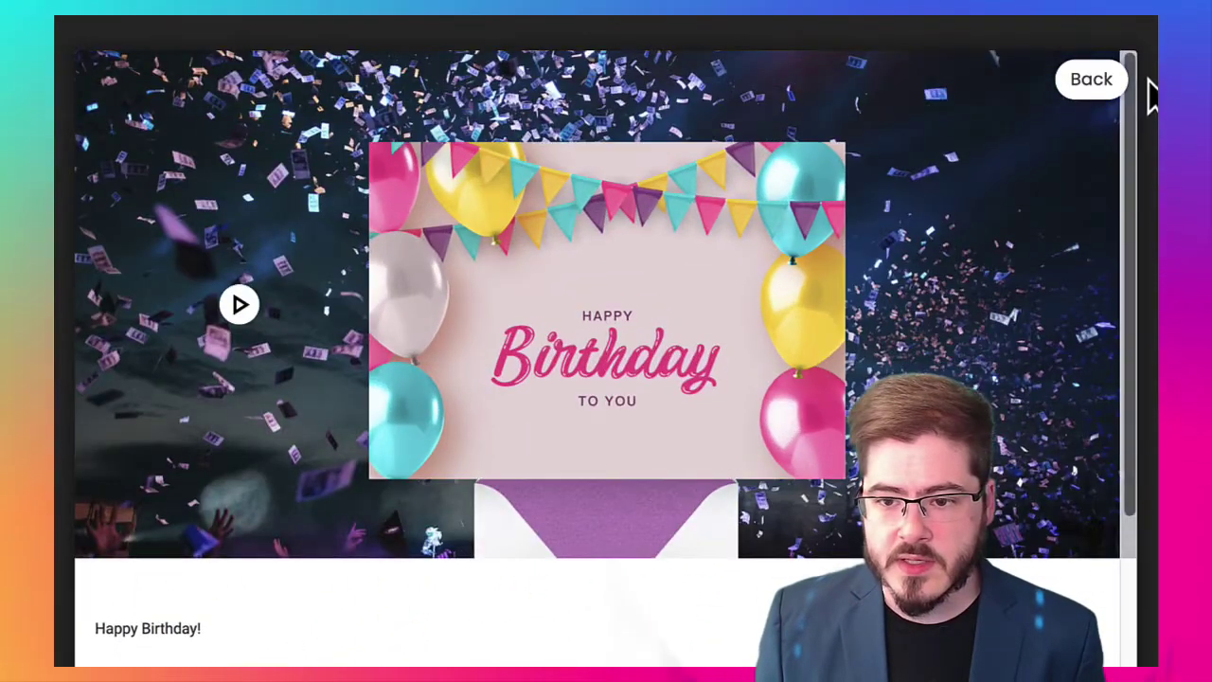
pyautogui.click(1099, 86)
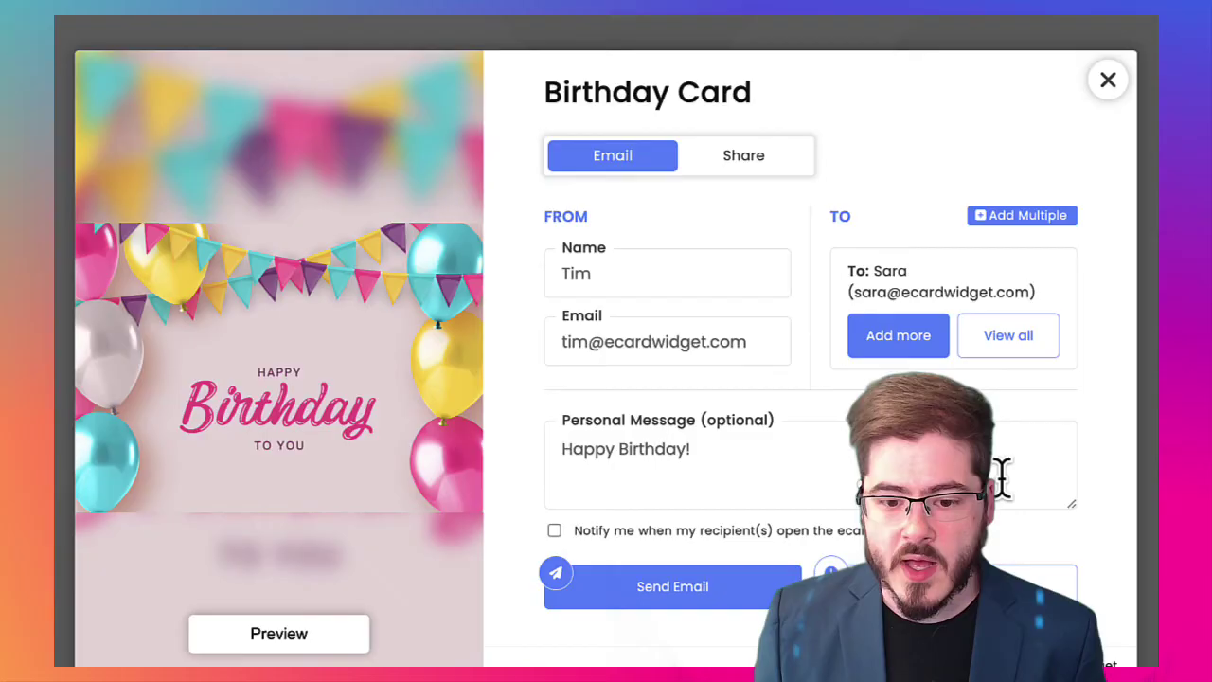
pyautogui.click(598, 533)
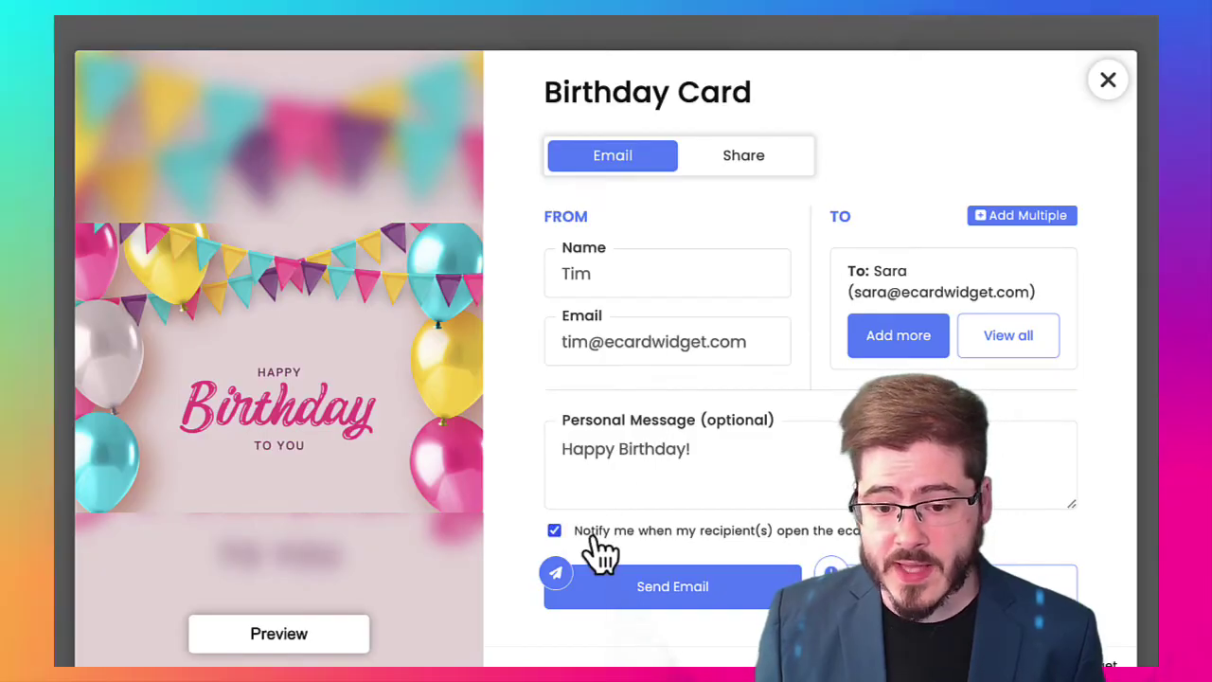
# Schedule delivery for the 27th, then clear the scheduled delivery date again
pyautogui.click(1042, 587)
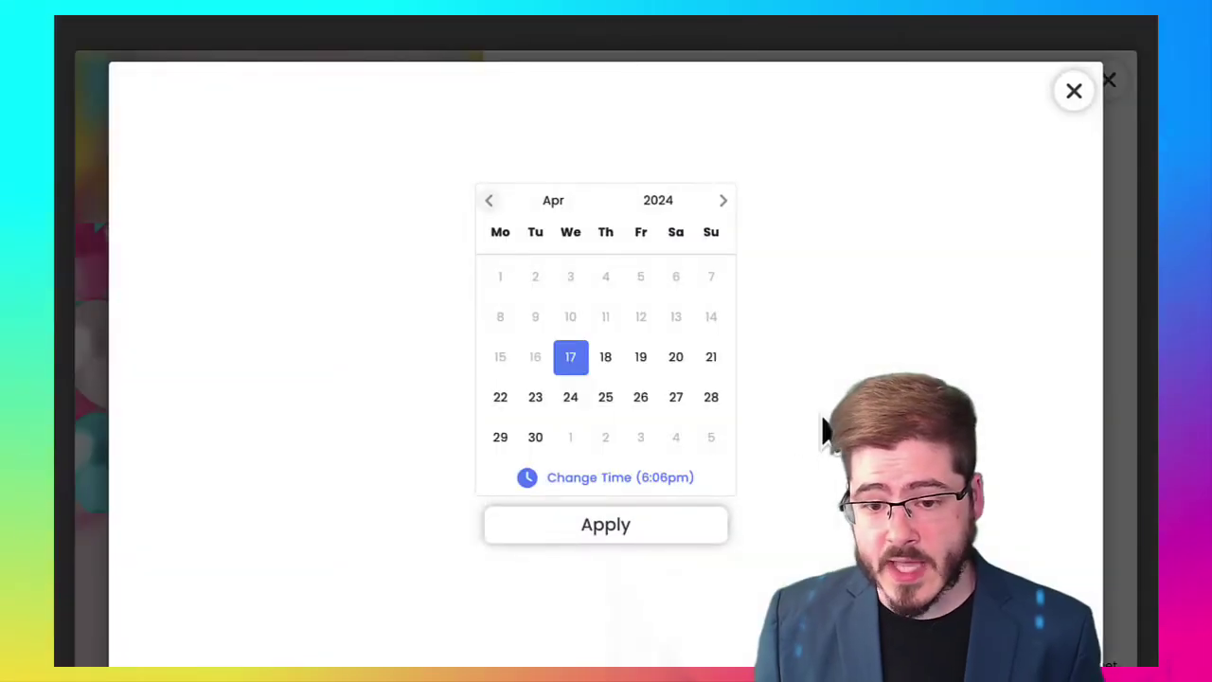
pyautogui.click(678, 398)
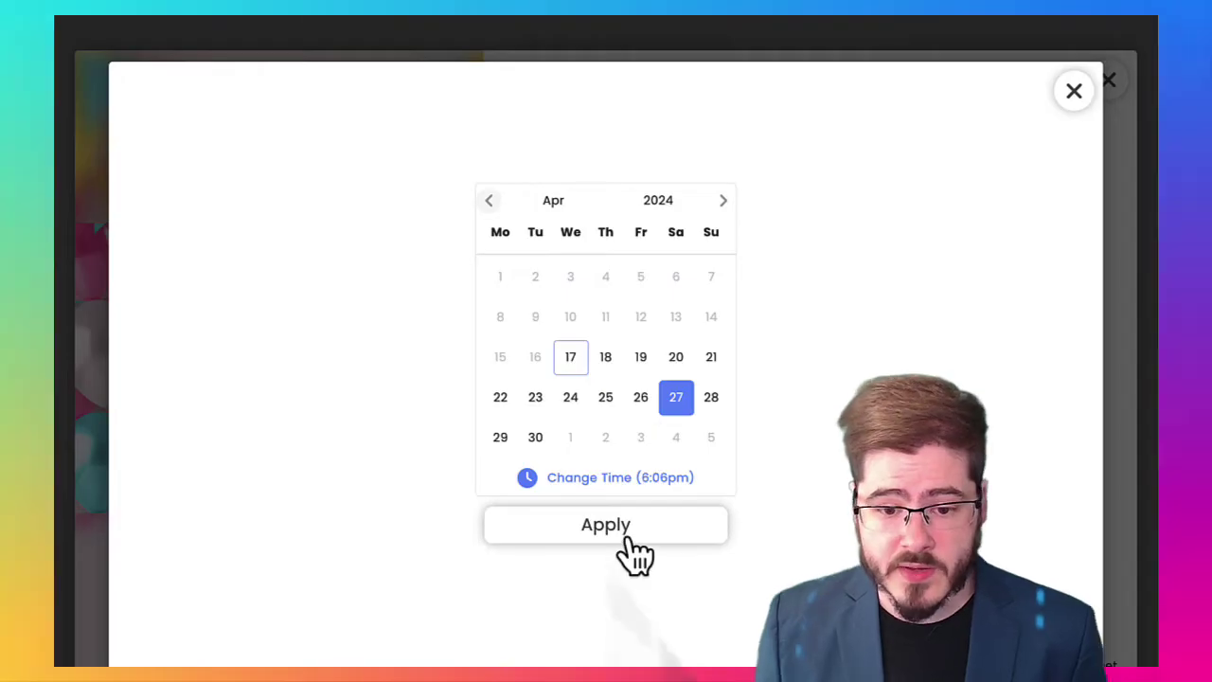
pyautogui.click(631, 533)
pyautogui.click(1069, 568)
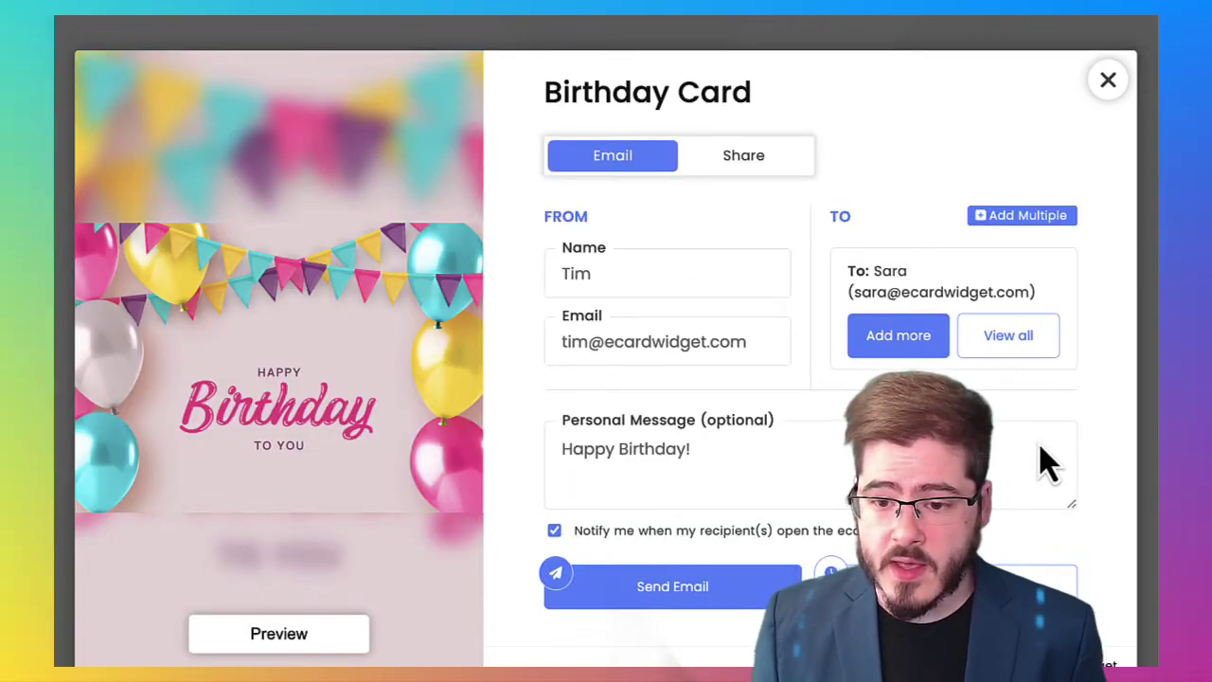
pyautogui.click(748, 161)
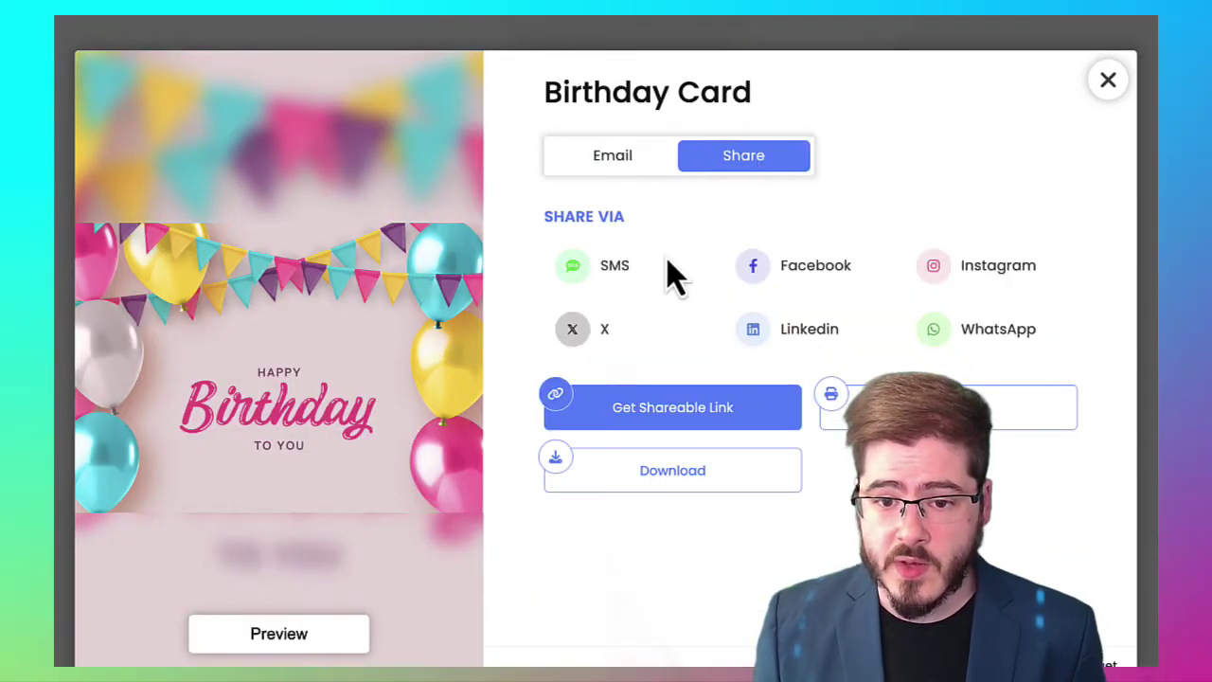
pyautogui.click(606, 170)
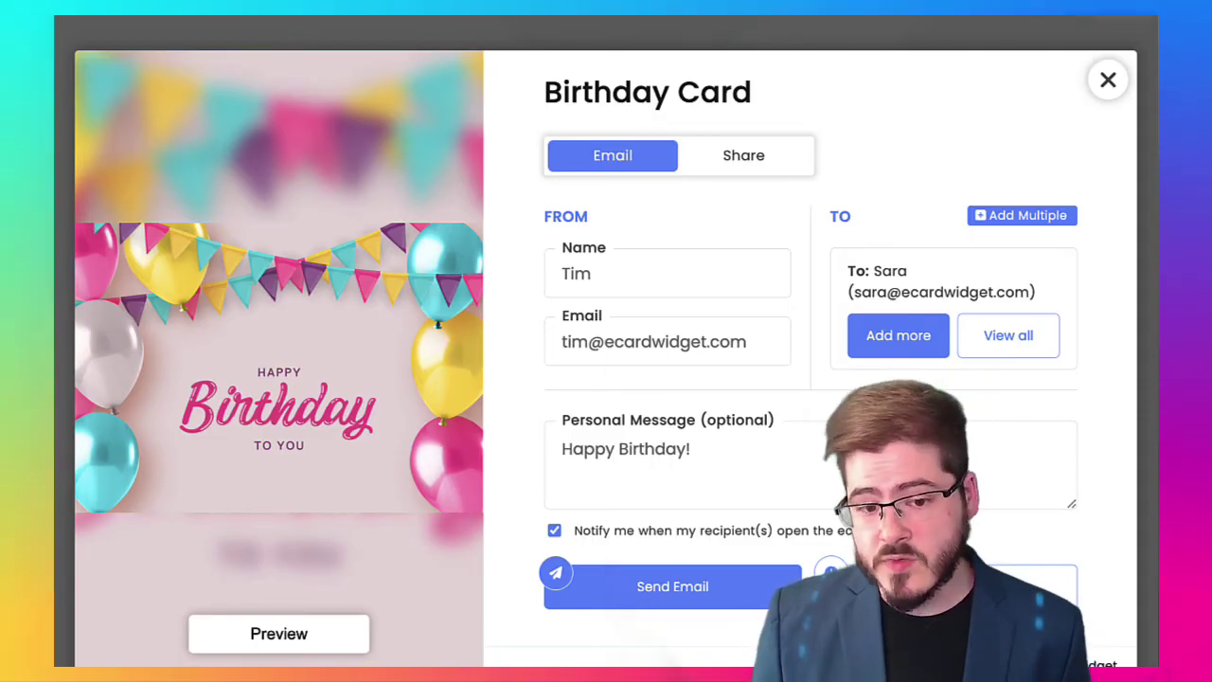
# E-mail the Birthday Card eCard to the recipient and confirm it was sent
pyautogui.click(745, 589)
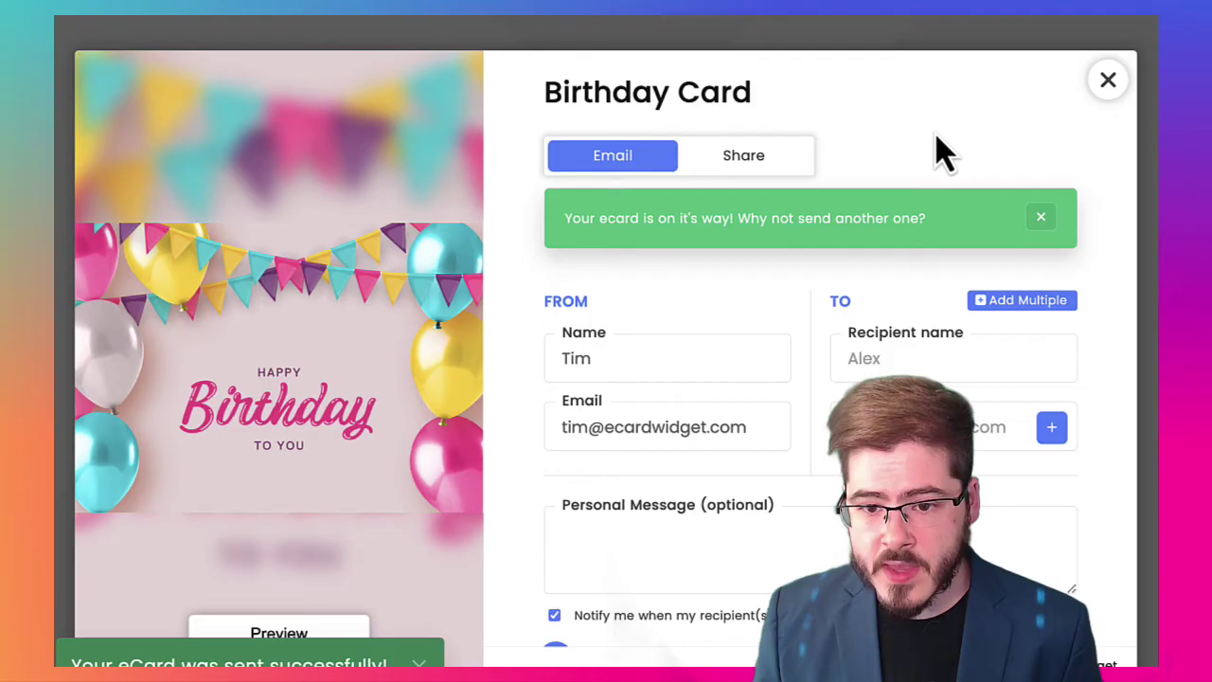